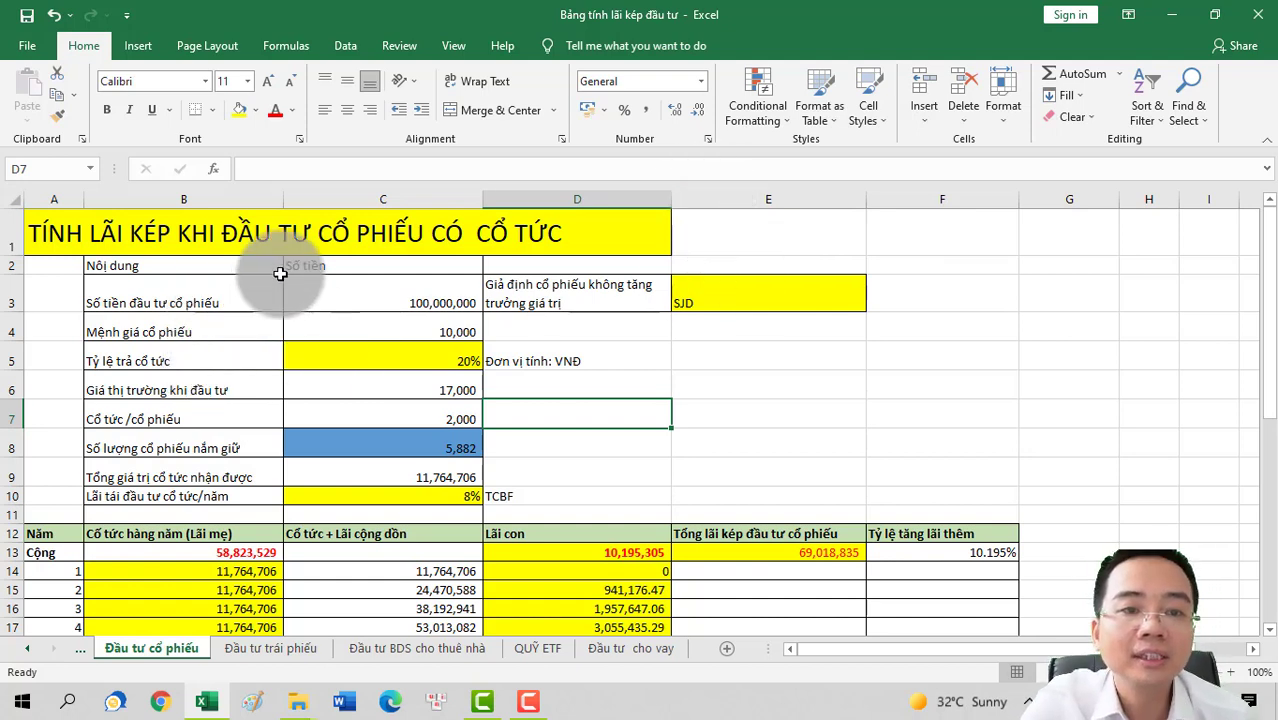
Review the stock ticker in E3 and the investment amount, par value, dividend rate, market price and dividend per share in C3:C7
click(736, 294)
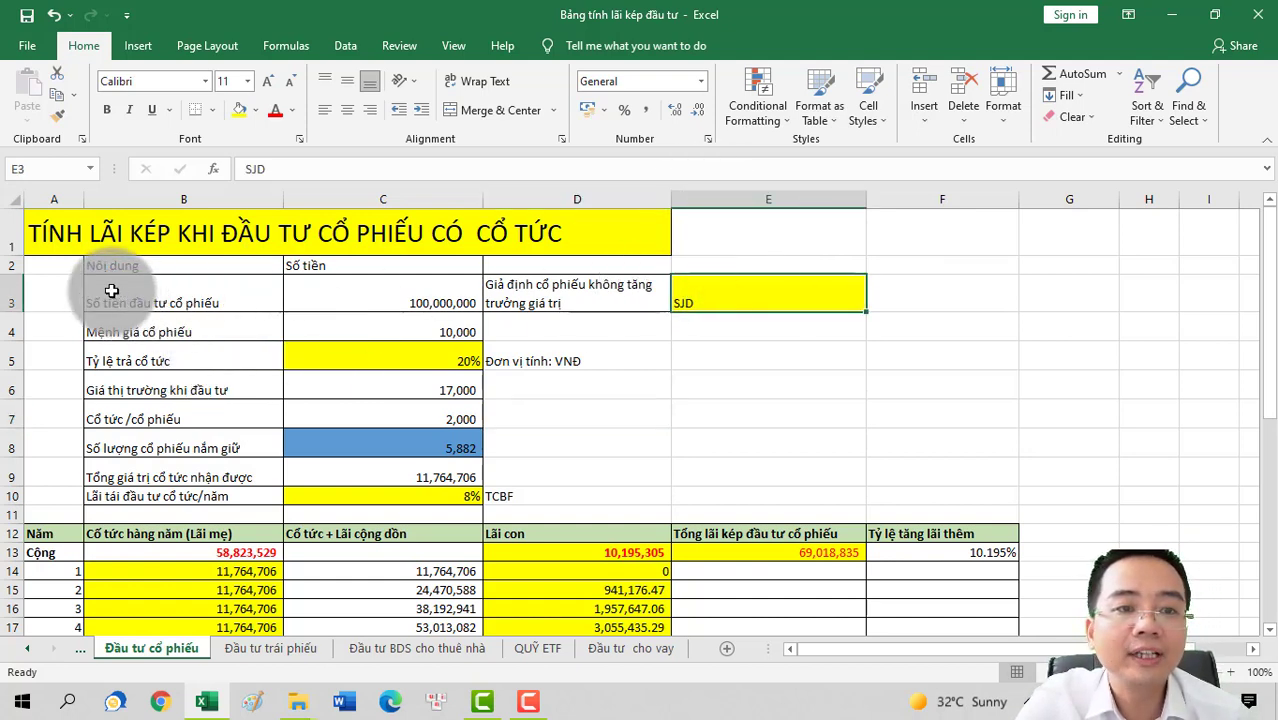
drag(125, 305, 414, 304)
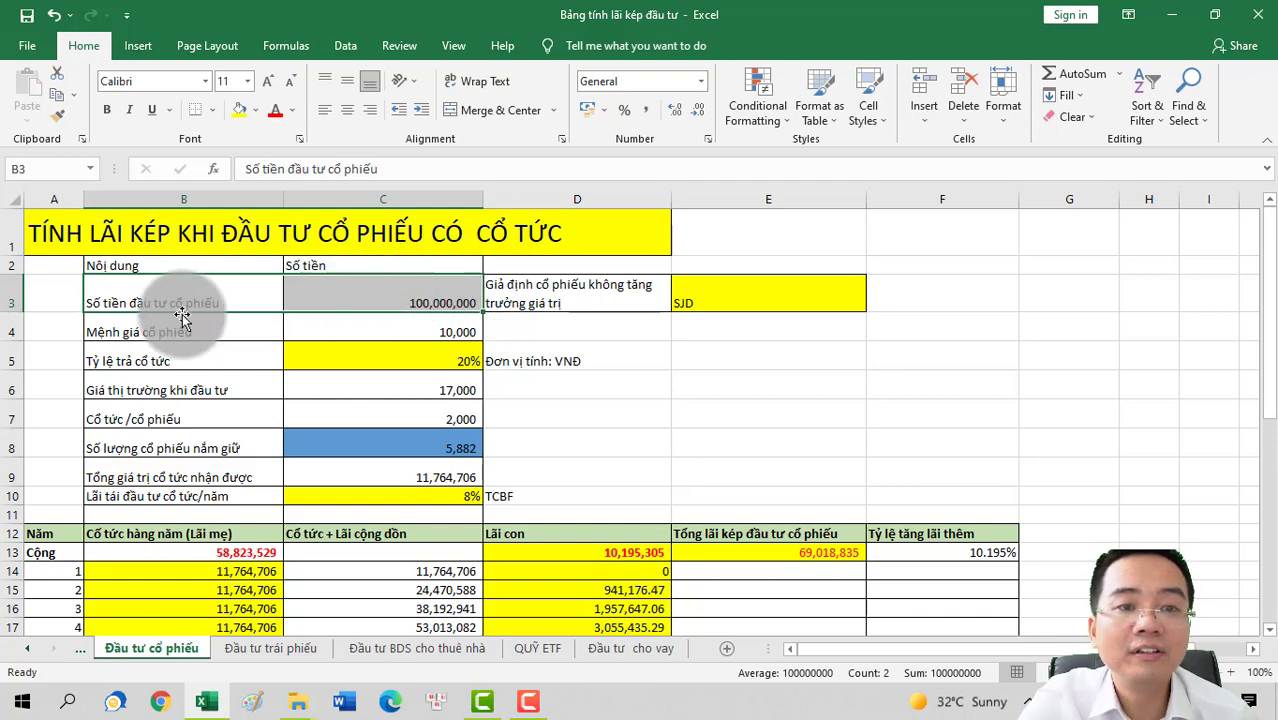
click(40, 237)
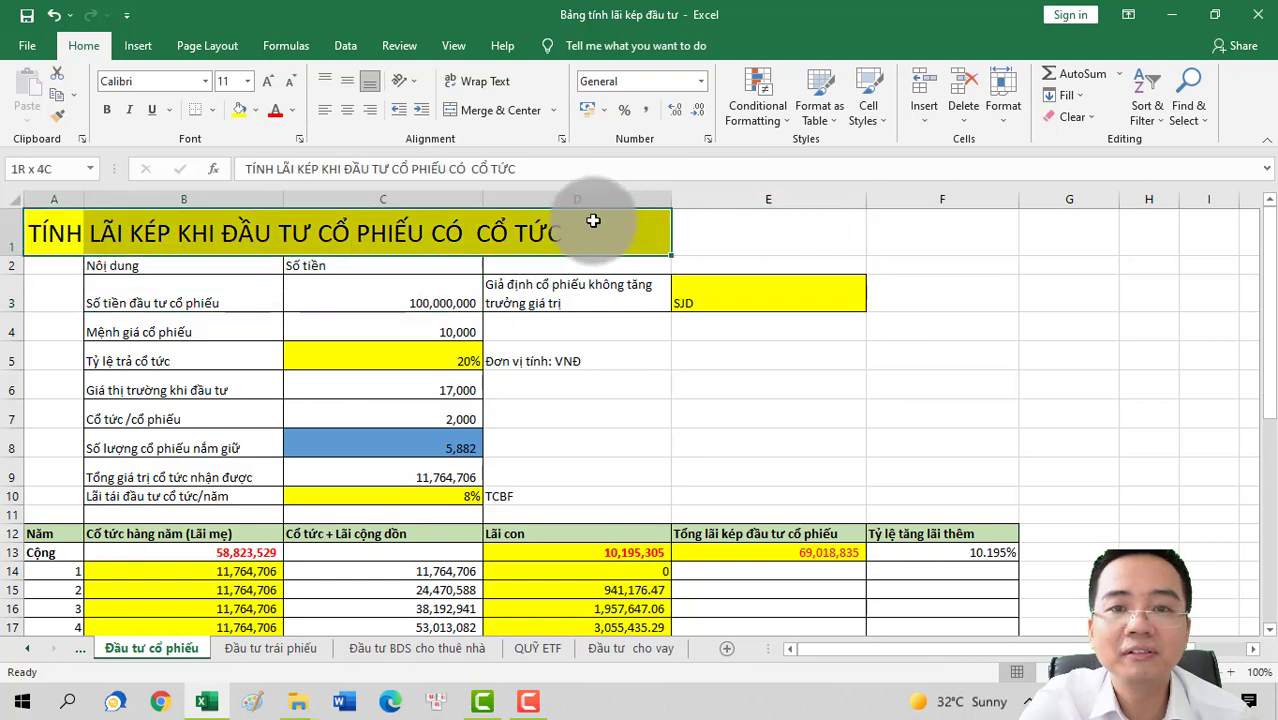
click(134, 294)
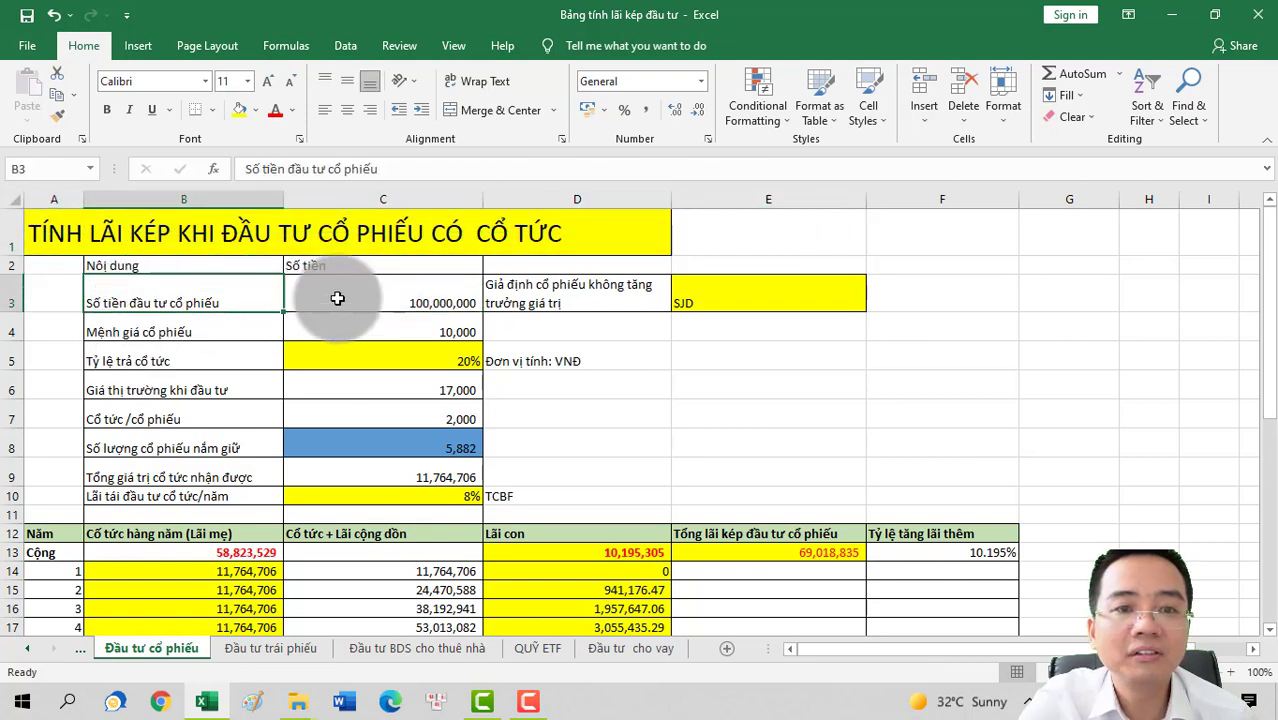
click(474, 285)
click(439, 331)
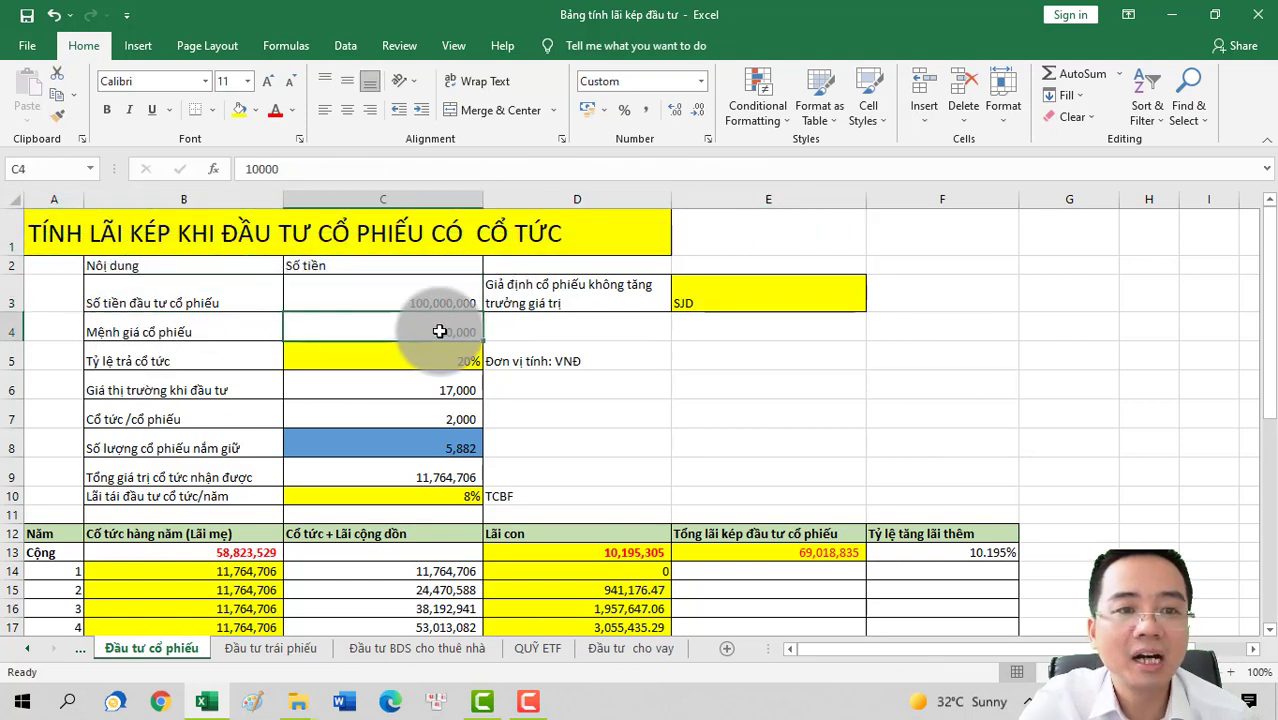
click(415, 353)
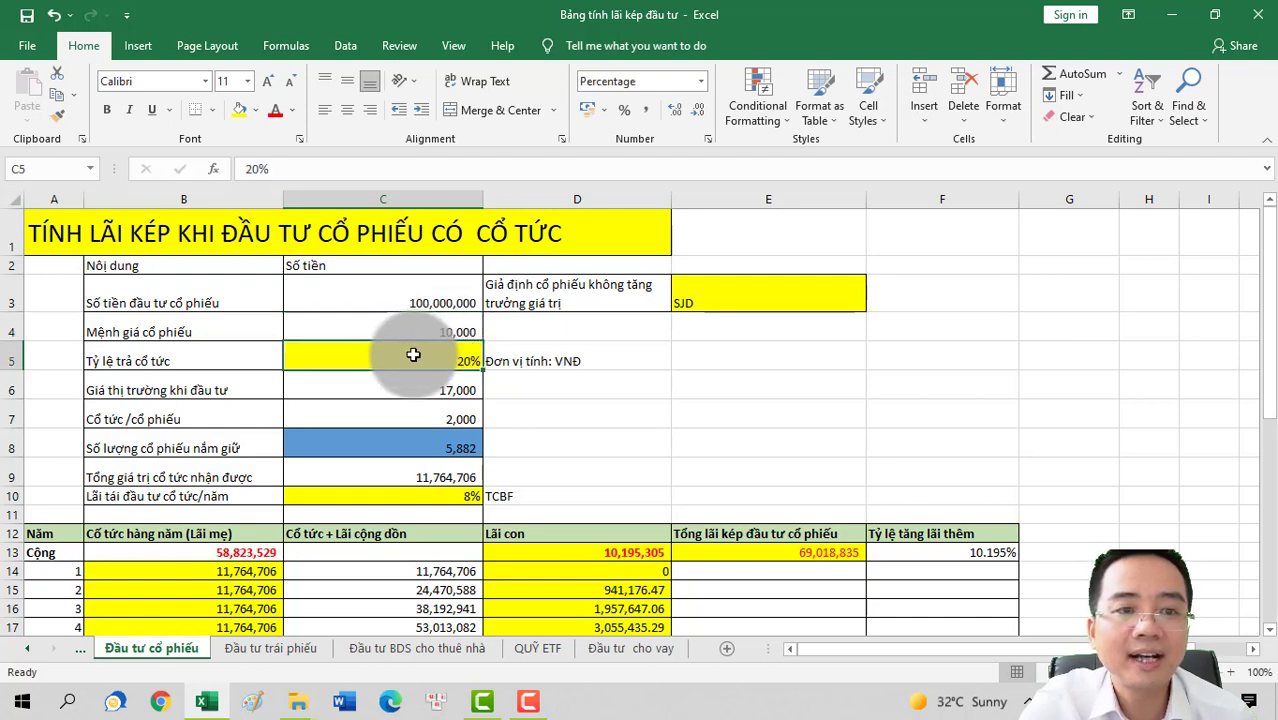
click(441, 390)
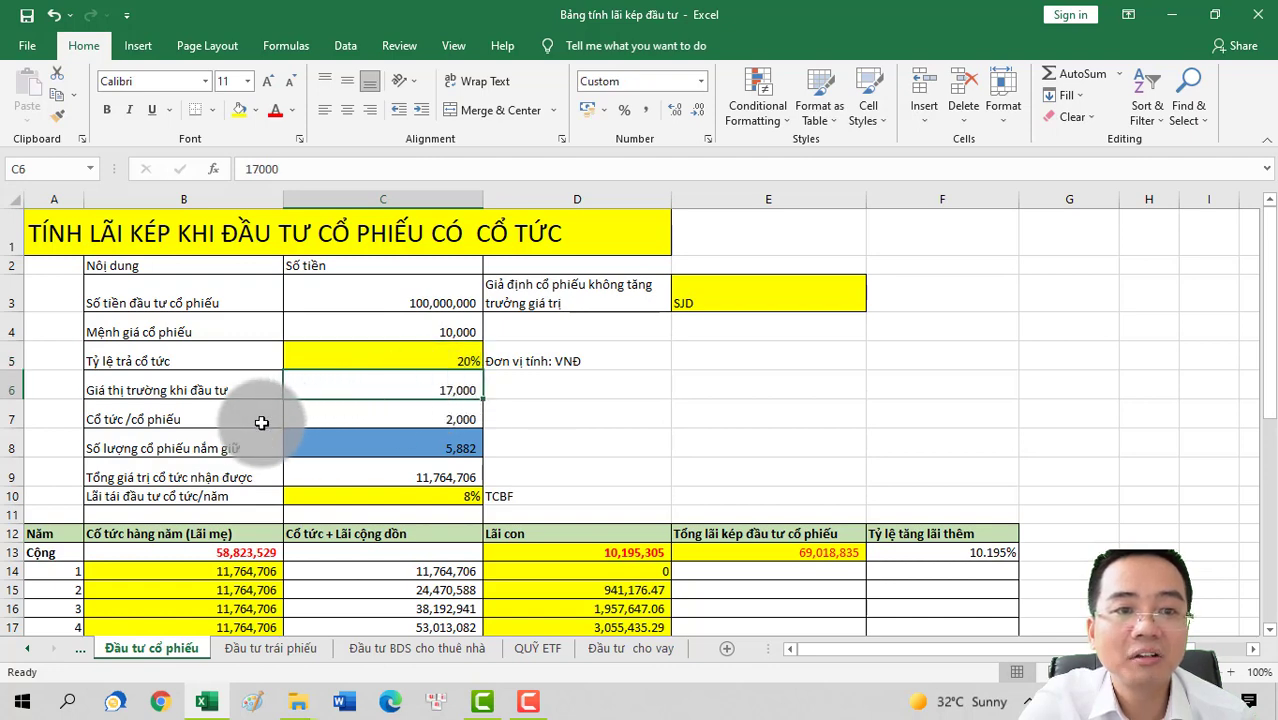
click(400, 416)
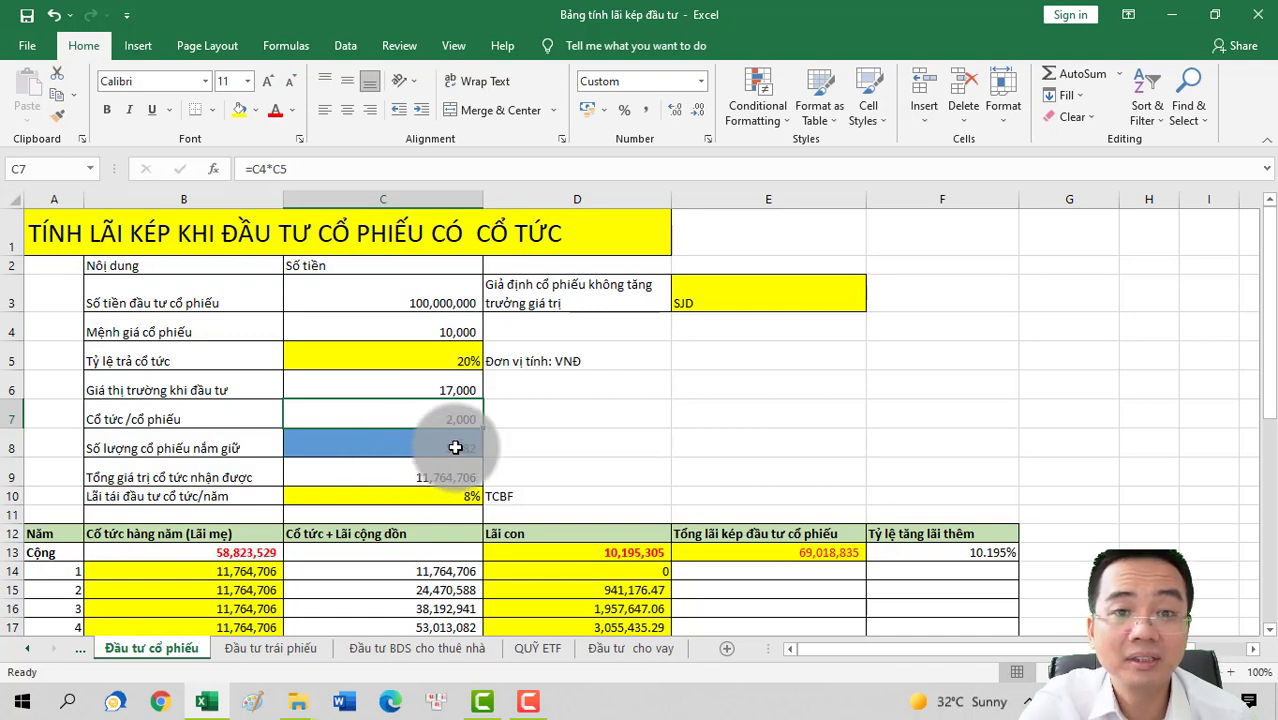
Examine the formulas for shares held and total dividends received in C8:C9, plus the annual reinvestment rate and its TCBF source note
click(418, 292)
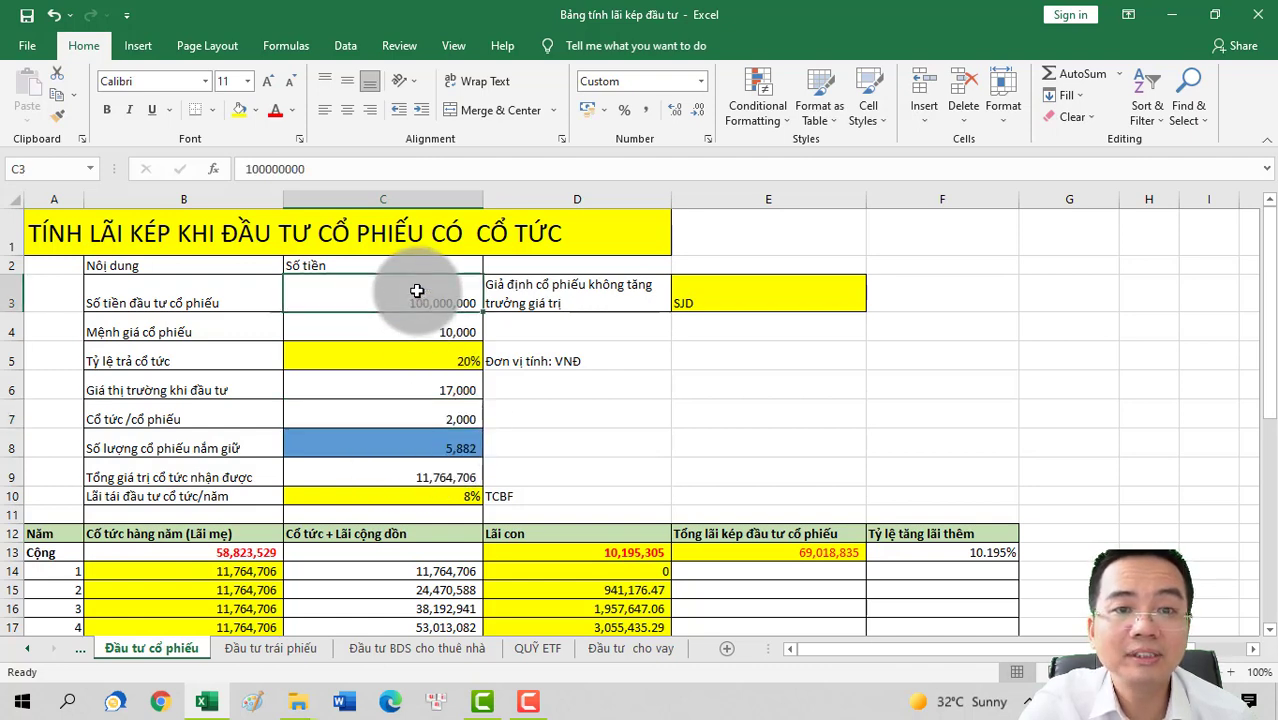
click(431, 385)
click(432, 447)
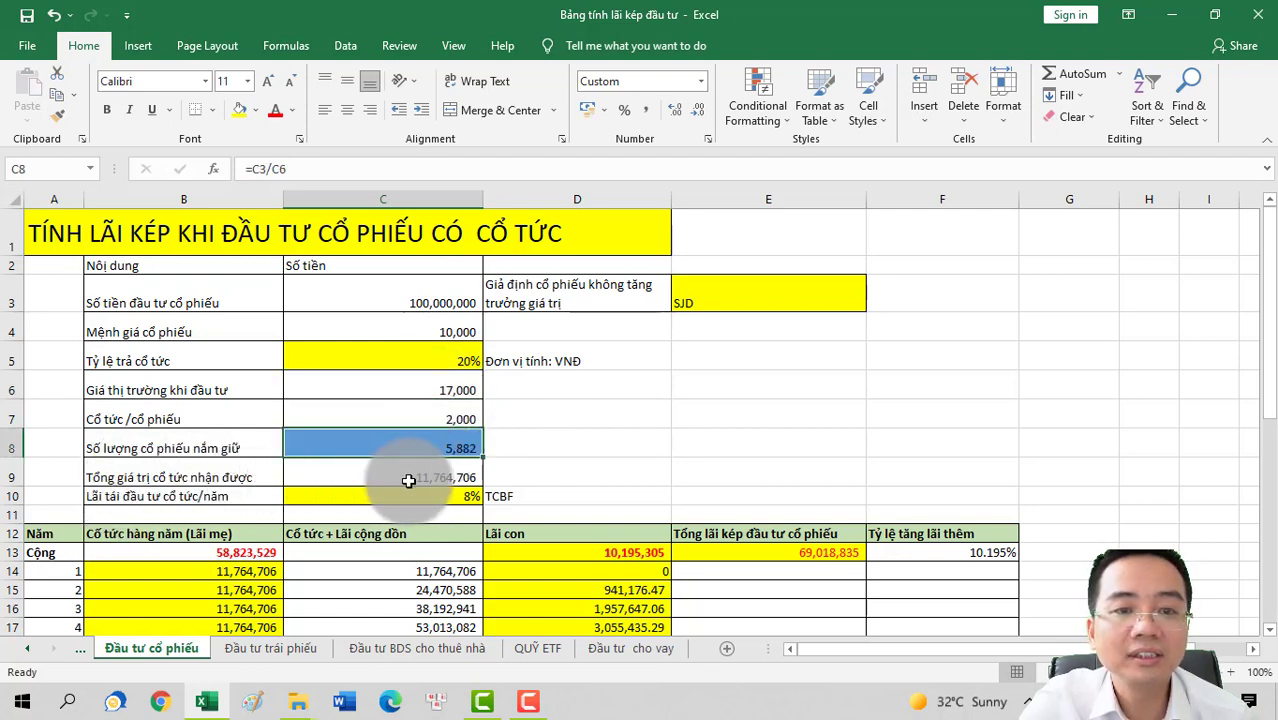
click(409, 479)
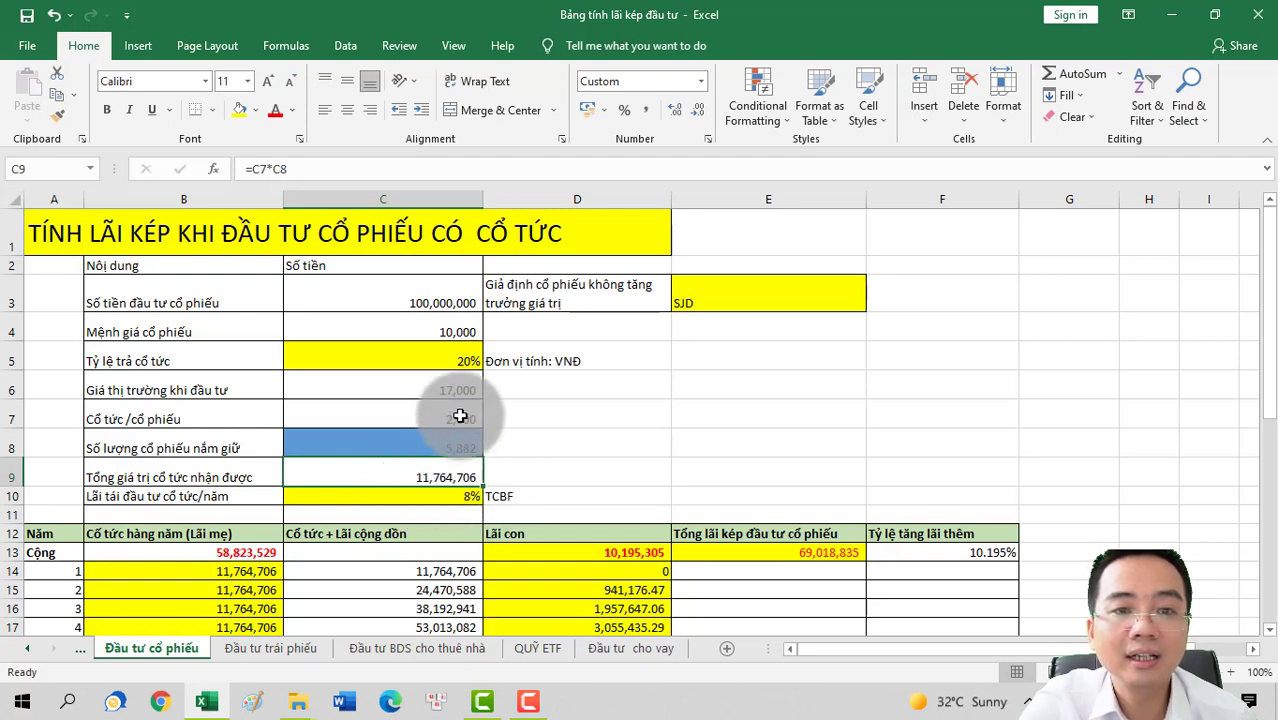
click(438, 448)
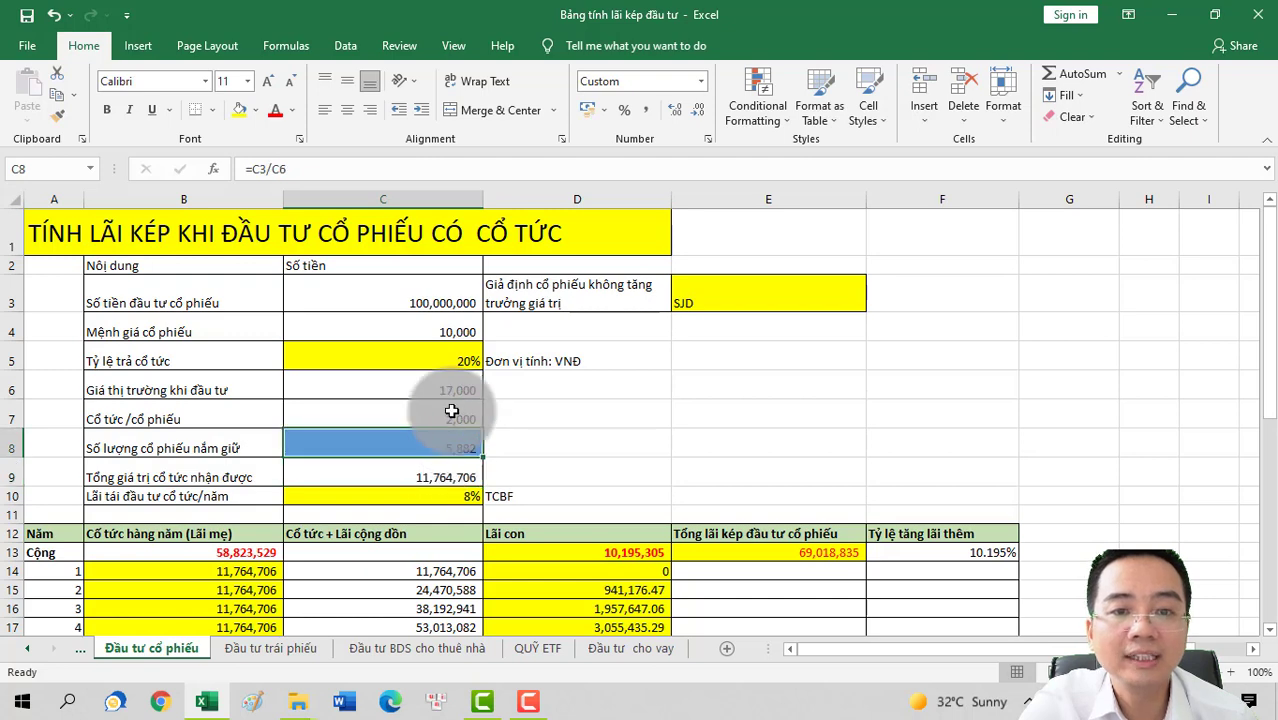
click(393, 479)
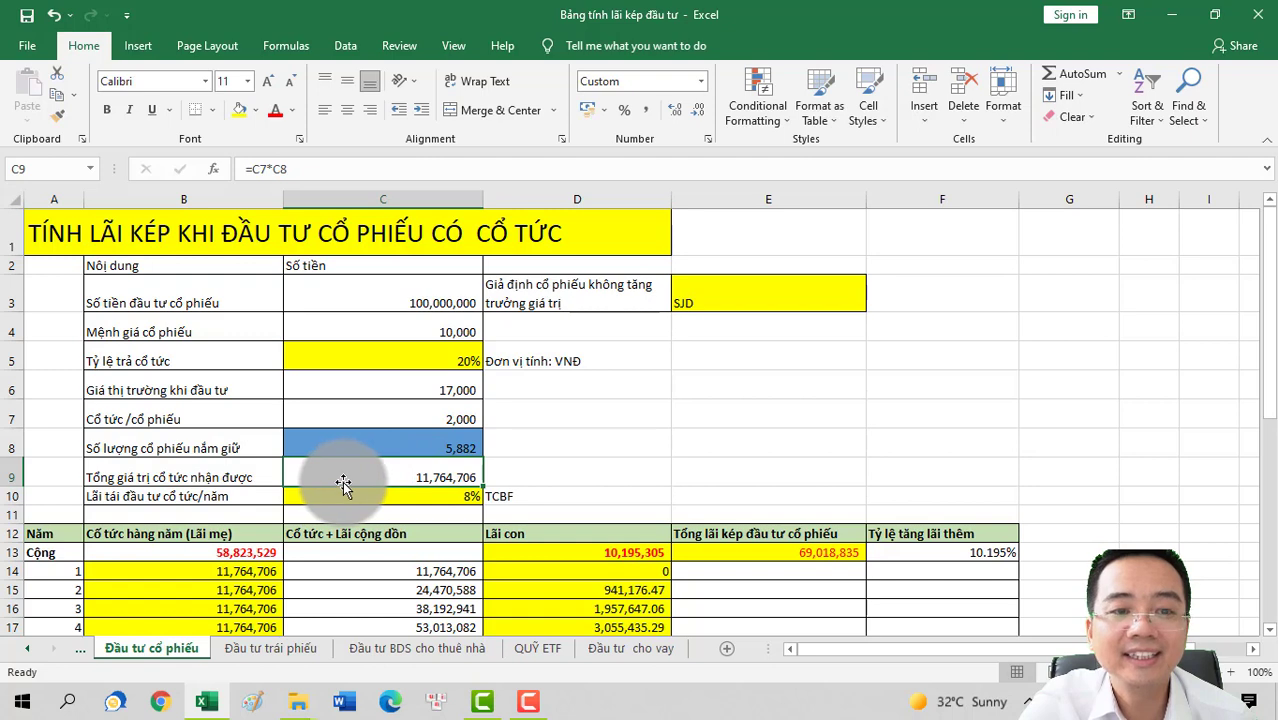
click(408, 498)
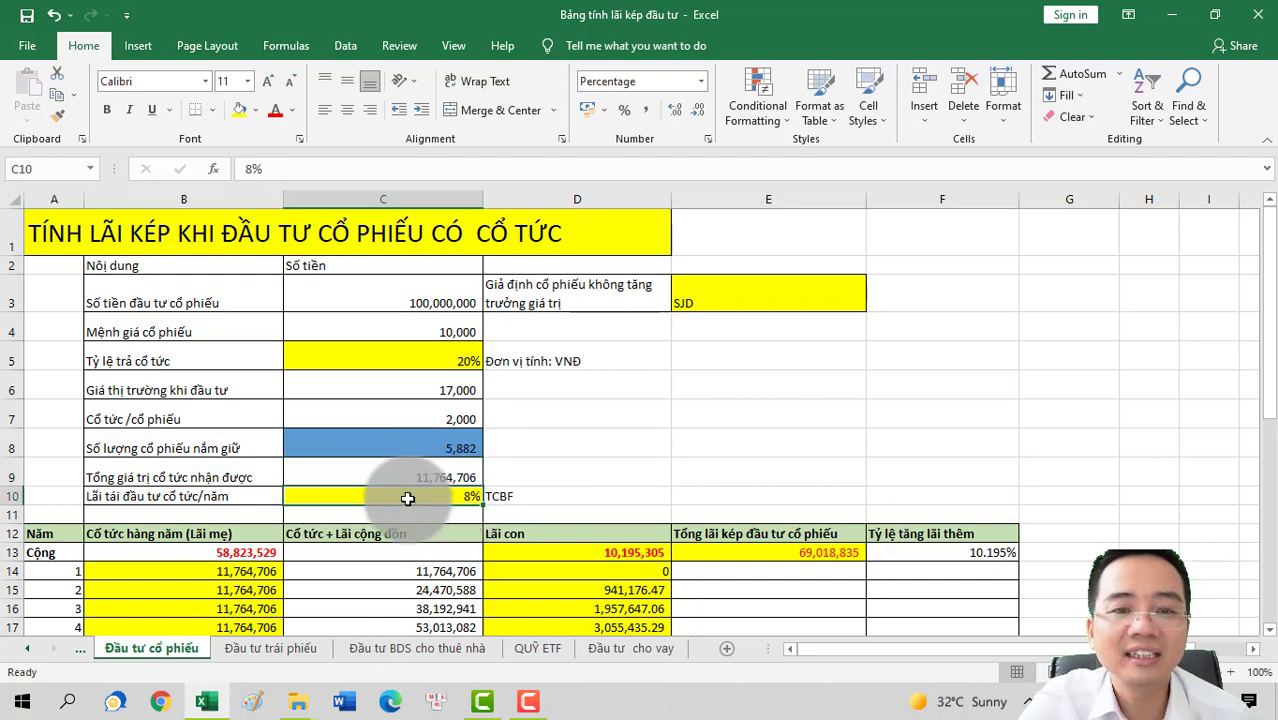
click(520, 497)
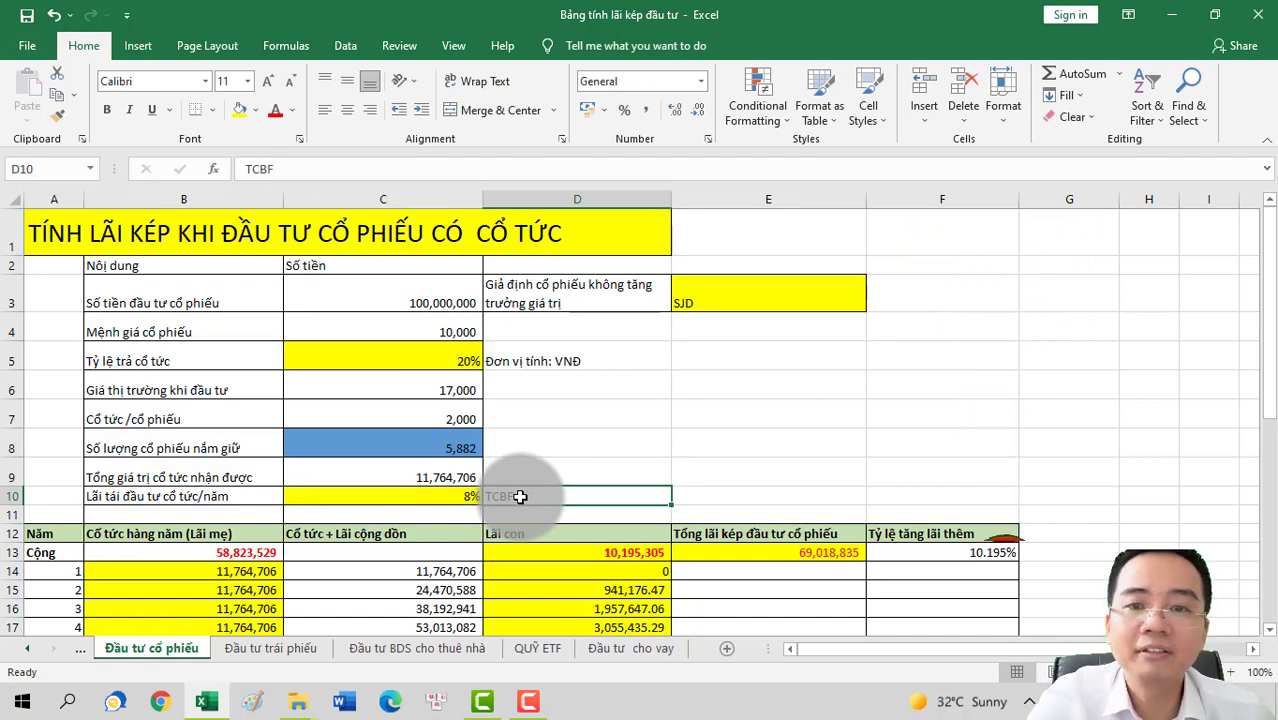
Examine the yearly table's year numbers, the annual dividend column and the first year's accumulated dividend formula in C14
scroll(535, 465, down, 1)
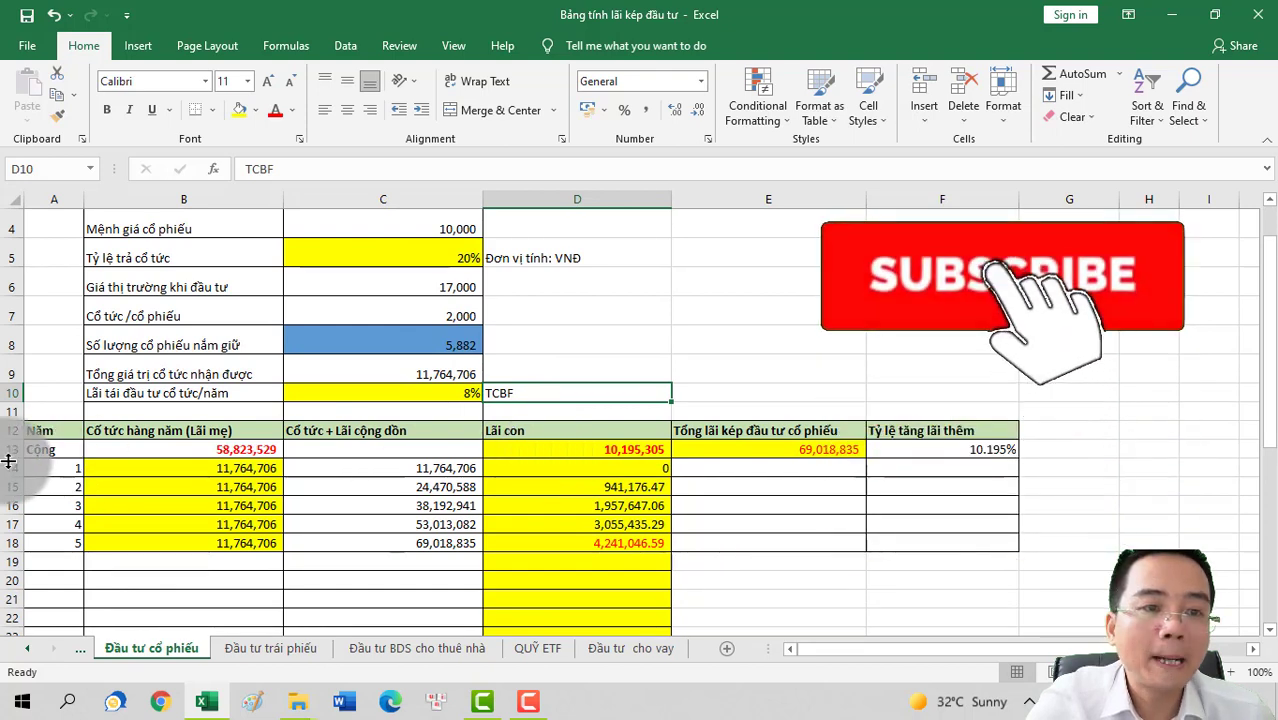
scroll(76, 458, up, 1)
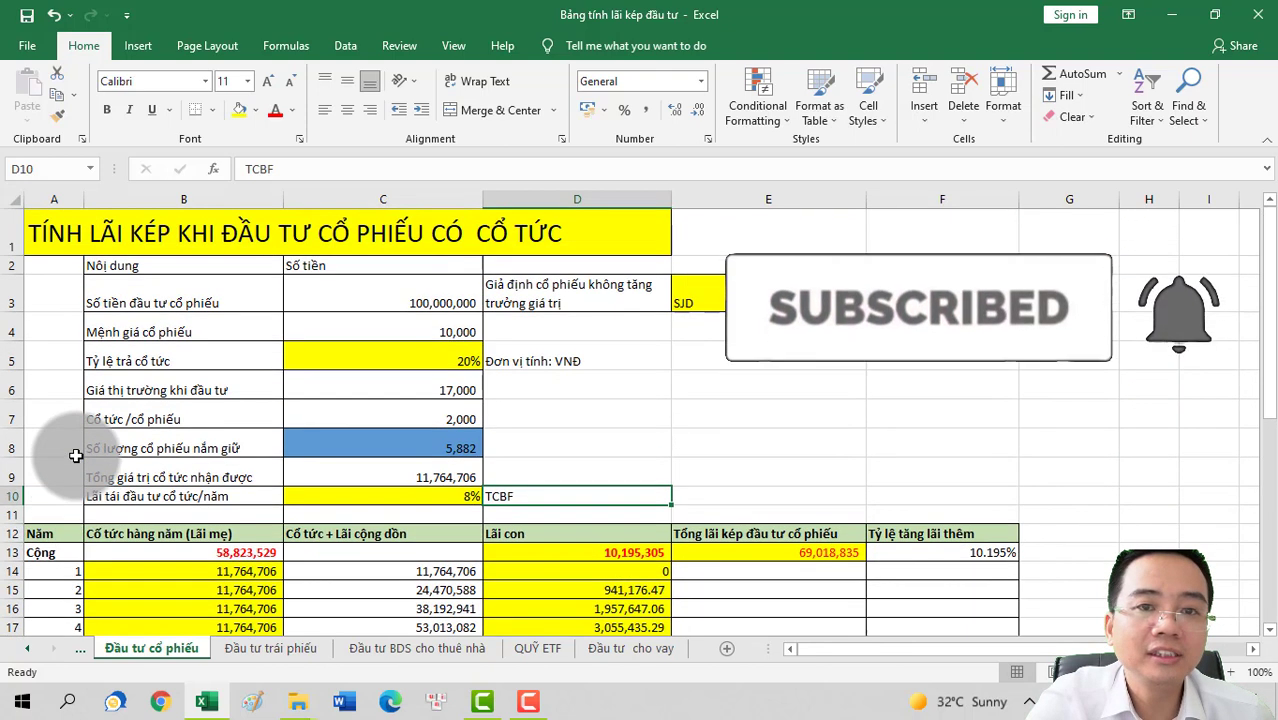
scroll(76, 456, down, 1)
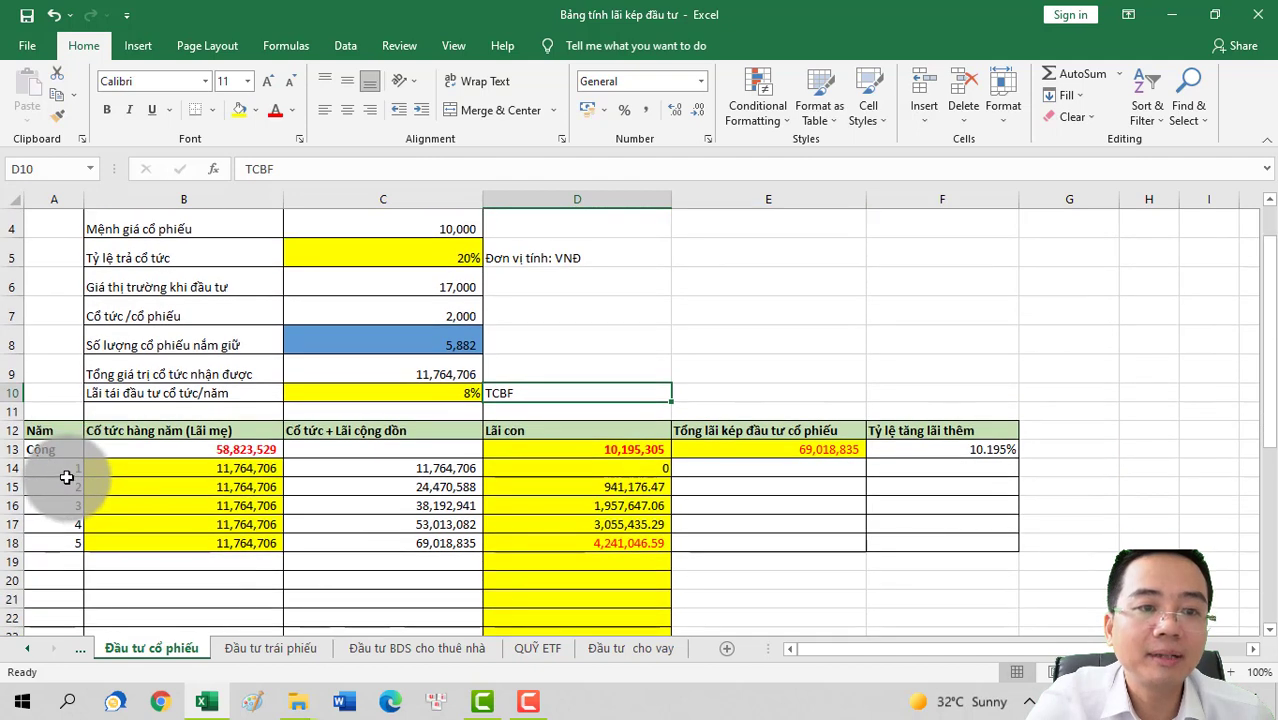
drag(55, 468, 51, 540)
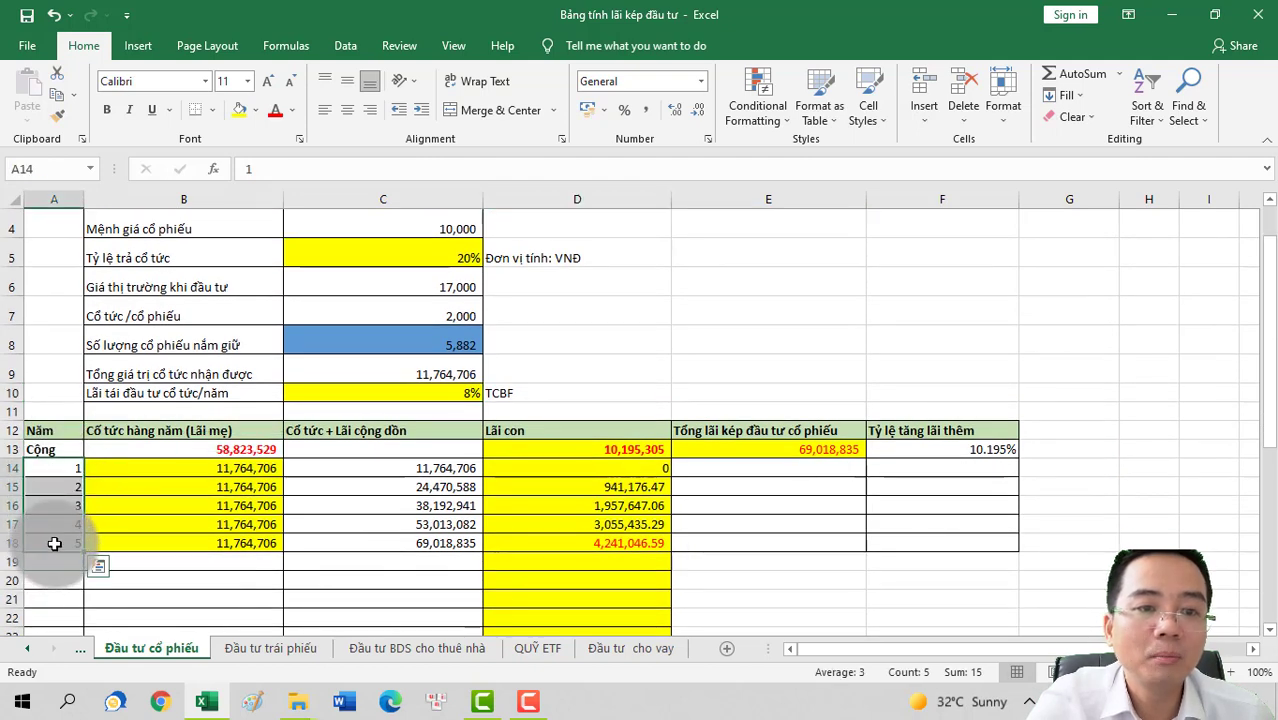
click(171, 468)
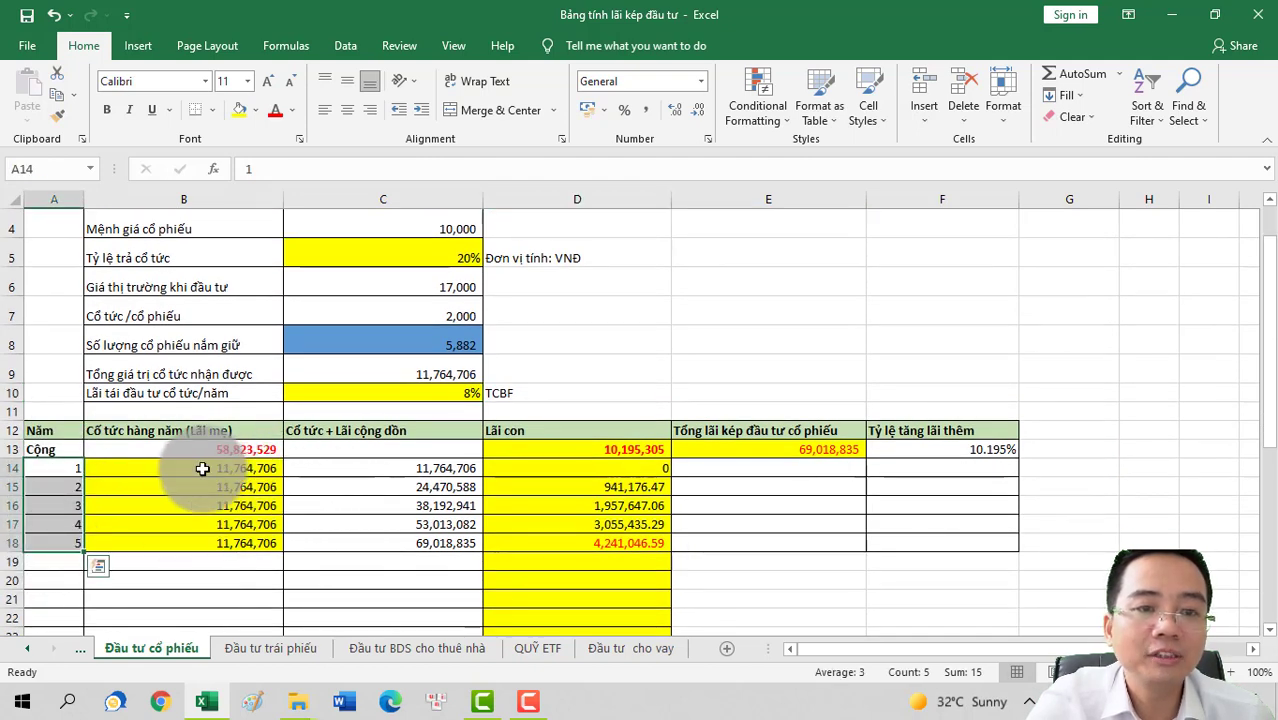
click(183, 199)
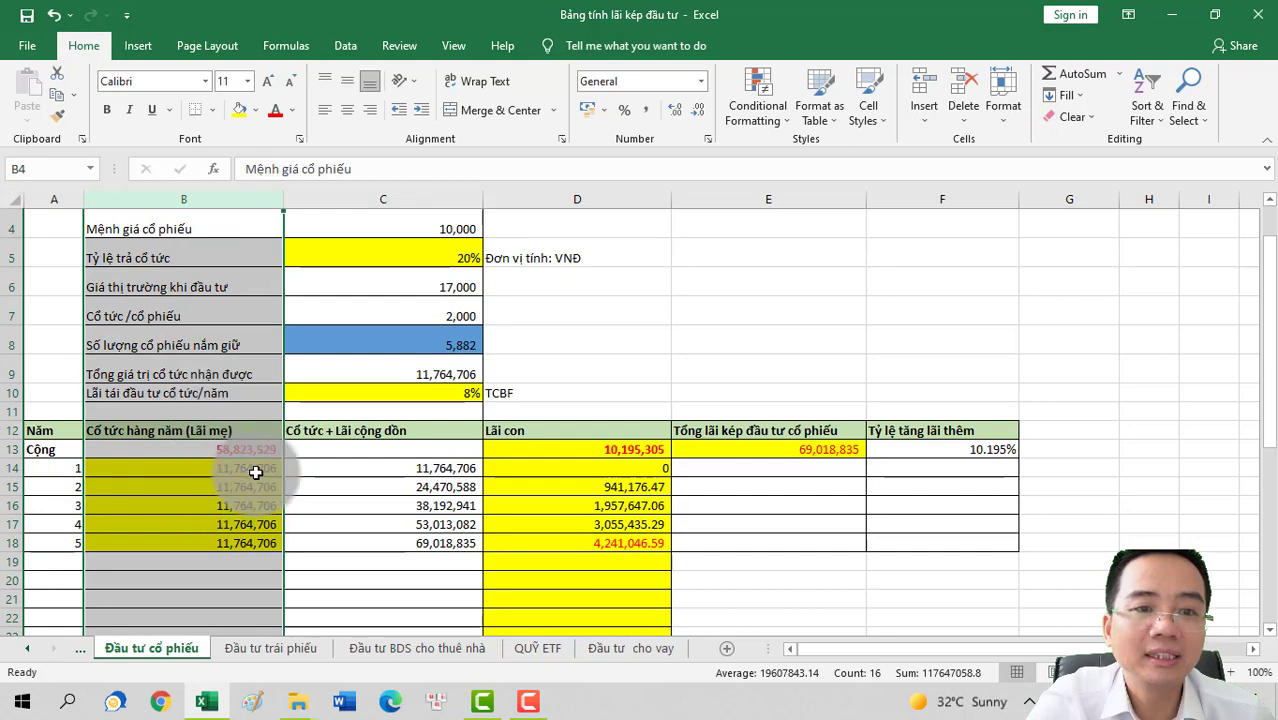
click(316, 469)
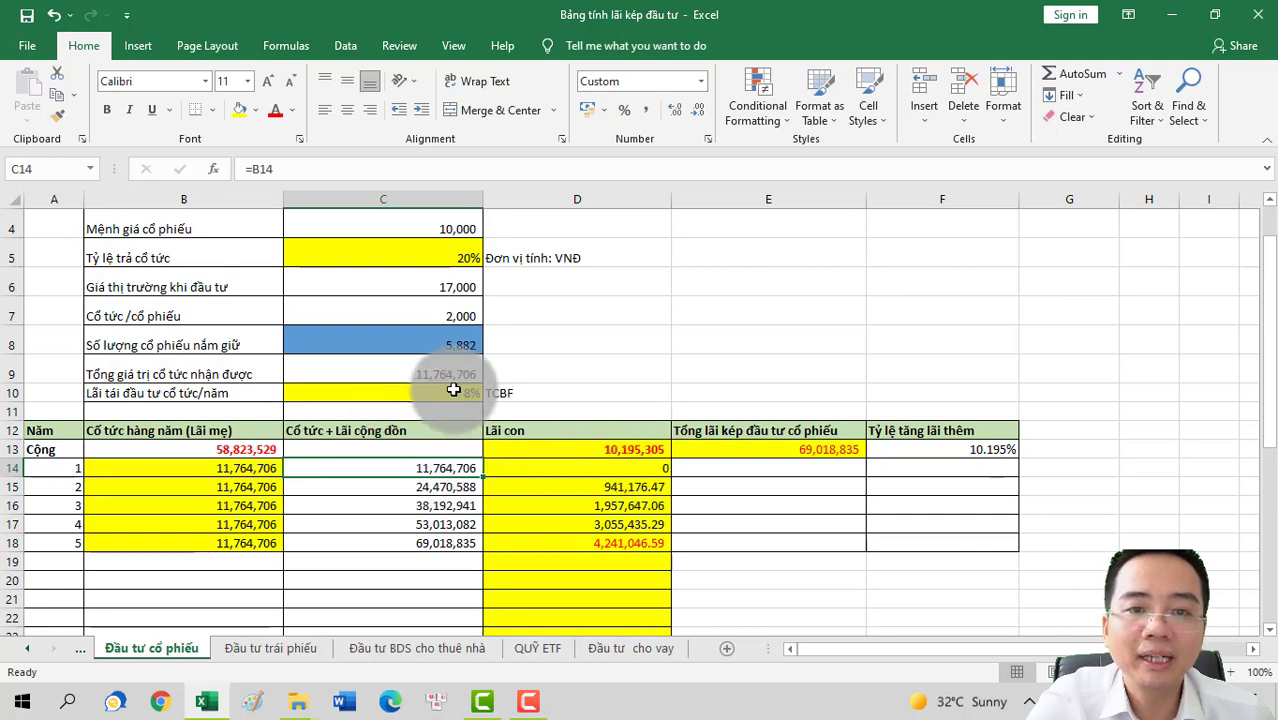
Inspect the Lãi con formulas for years 2, 3 and 5, and the Cộng row totals for dividends, Lãi con and compound interest
click(587, 487)
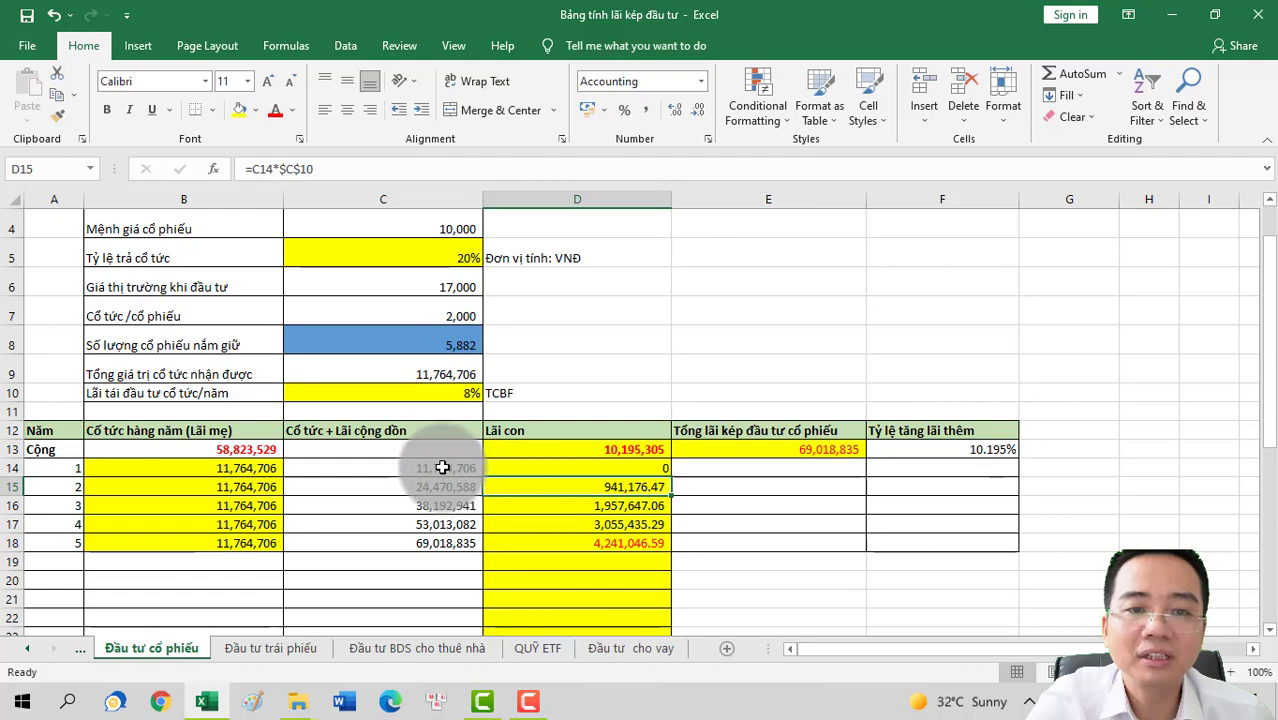
click(619, 504)
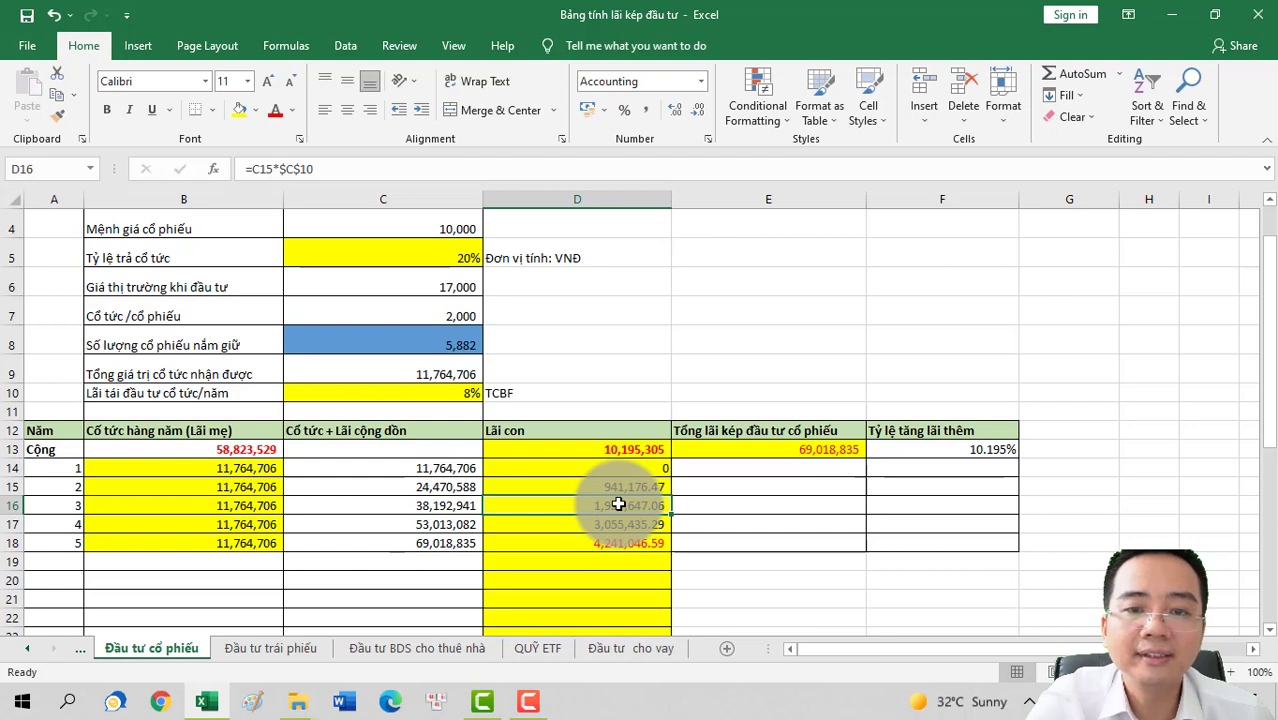
click(597, 543)
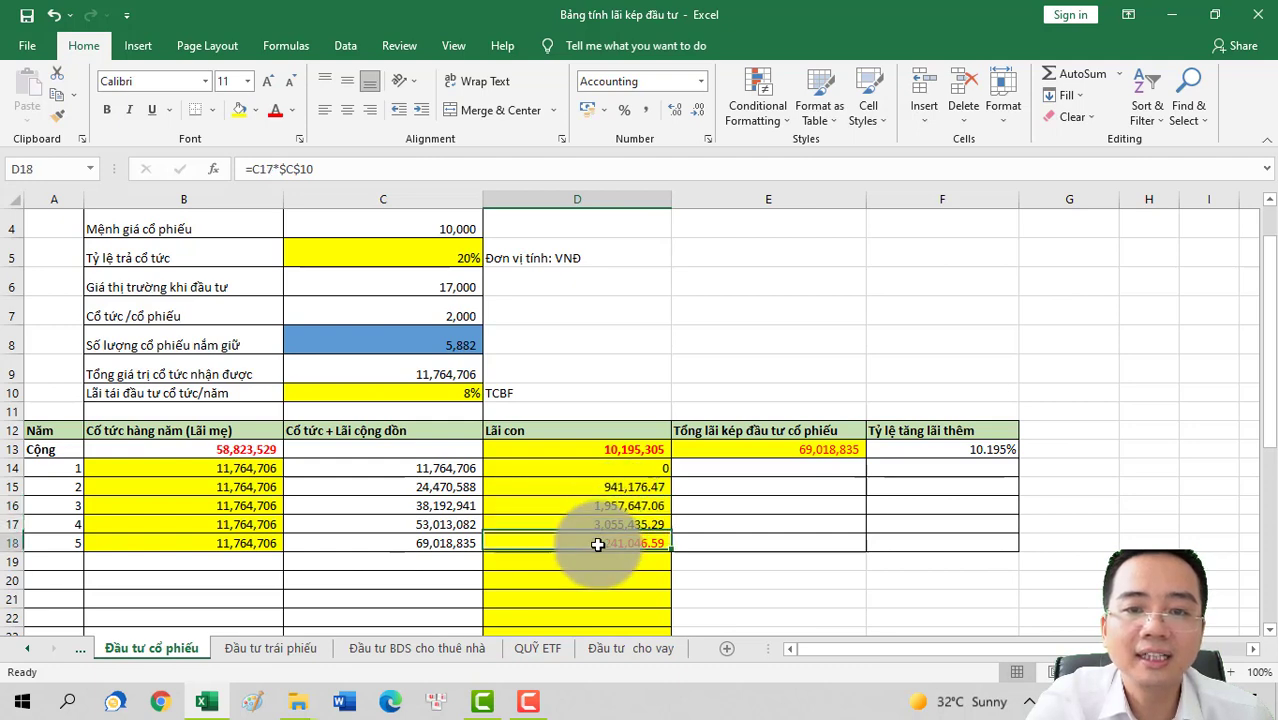
click(590, 450)
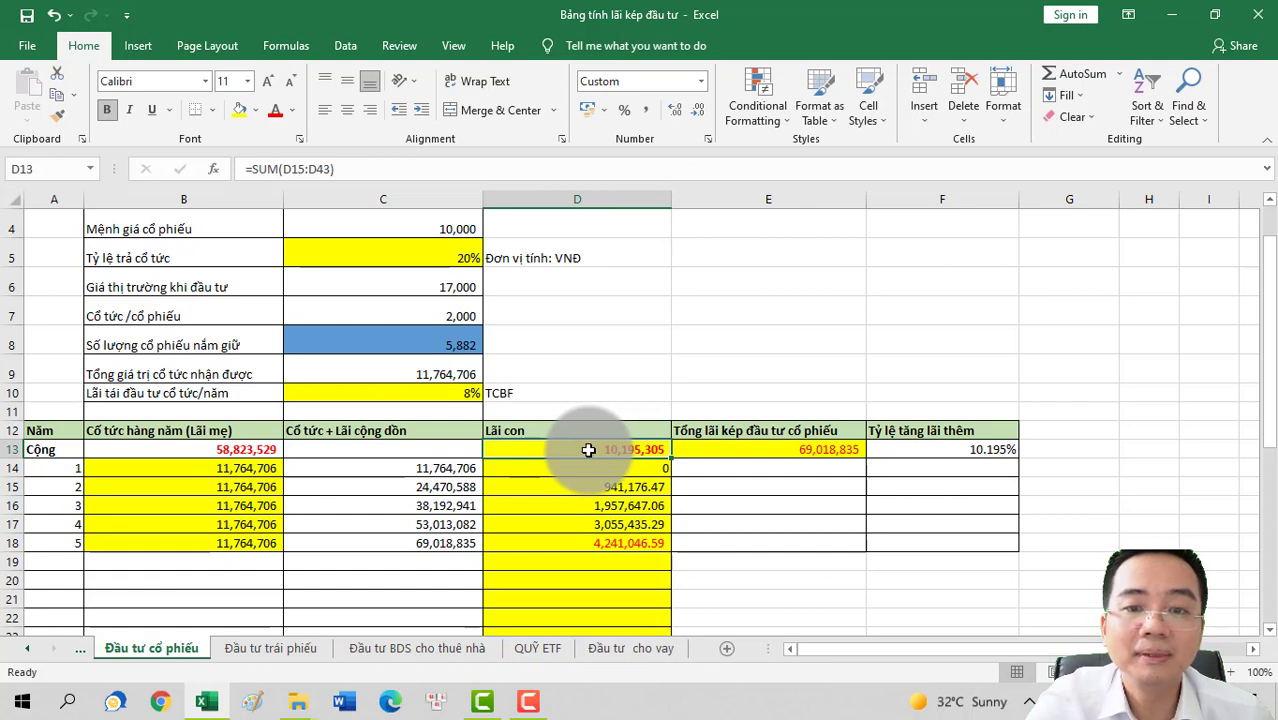
click(196, 448)
click(539, 442)
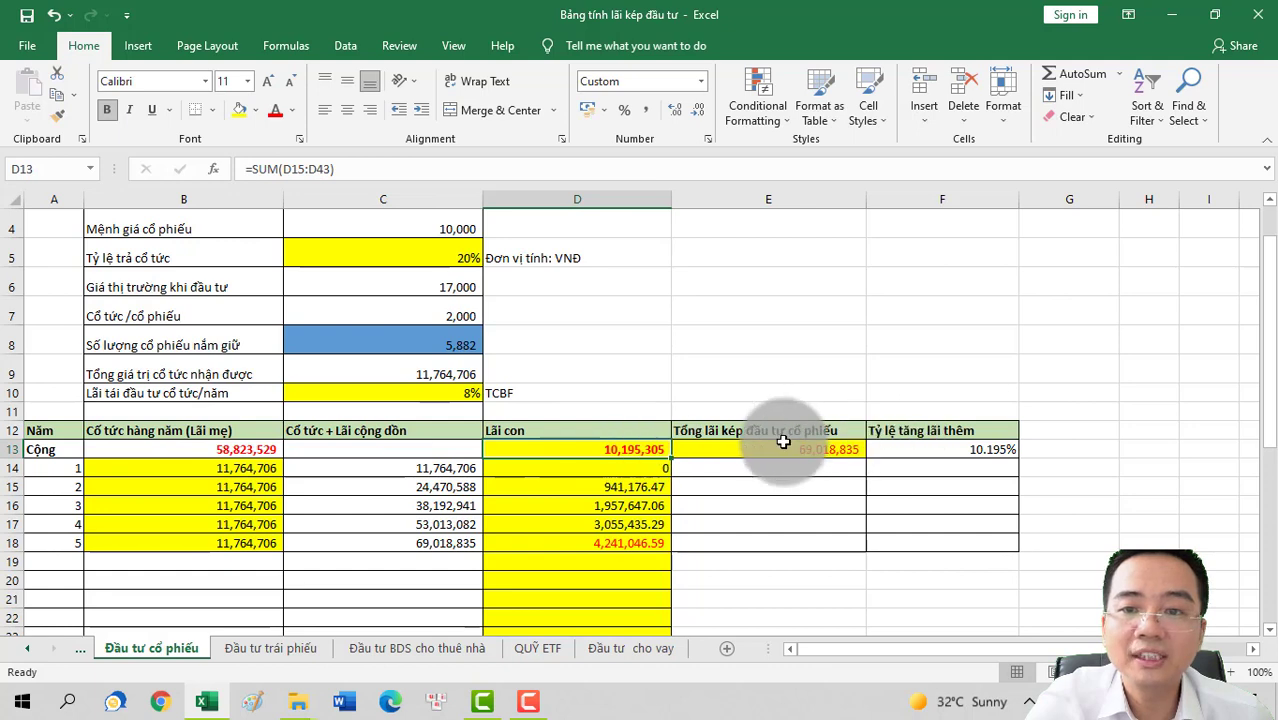
click(745, 447)
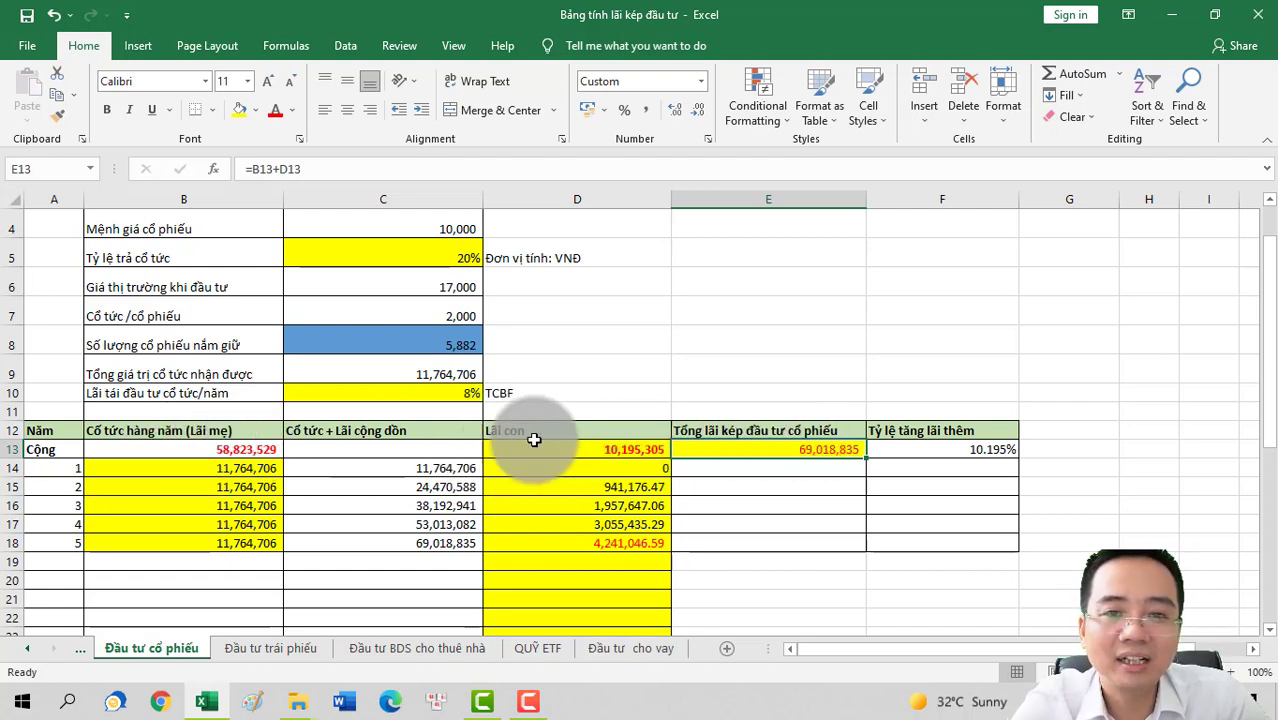
scroll(479, 400, up, 1)
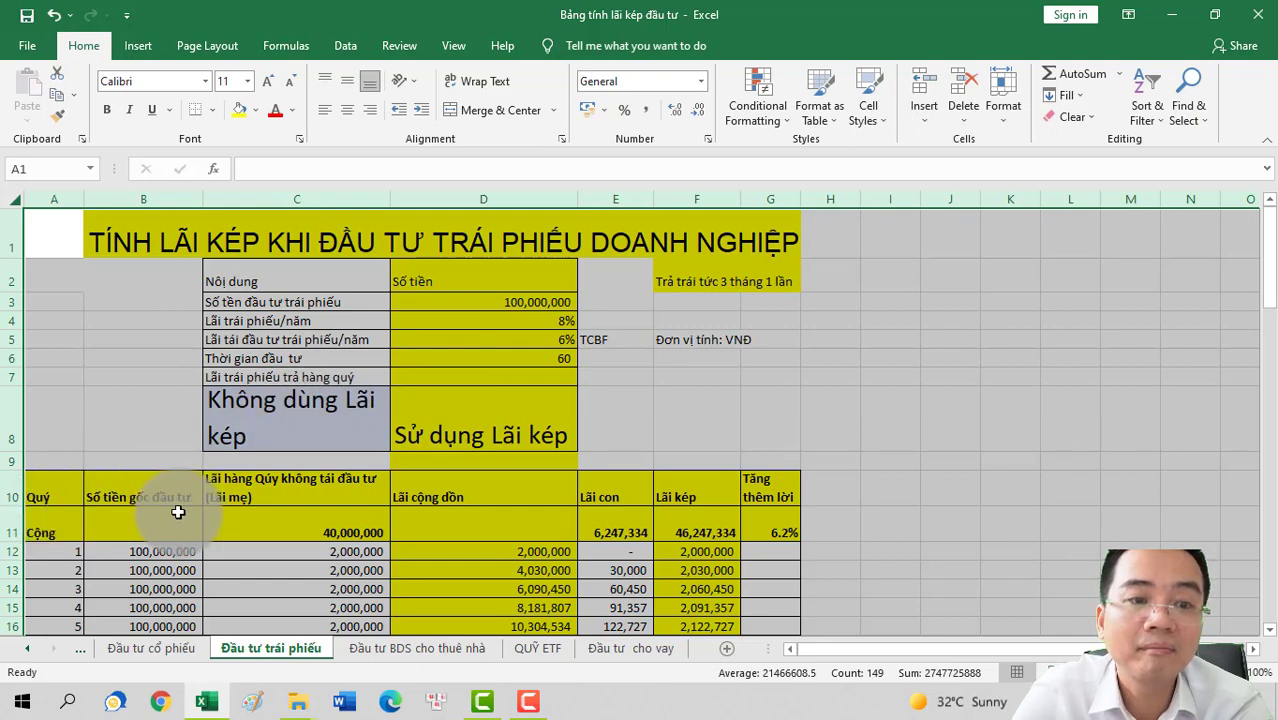
On the Đầu tư trái phiếu sheet, review the quarter numbers in column A and the first quarter's Lãi cộng dồn formula in D12
scroll(175, 512, down, 1)
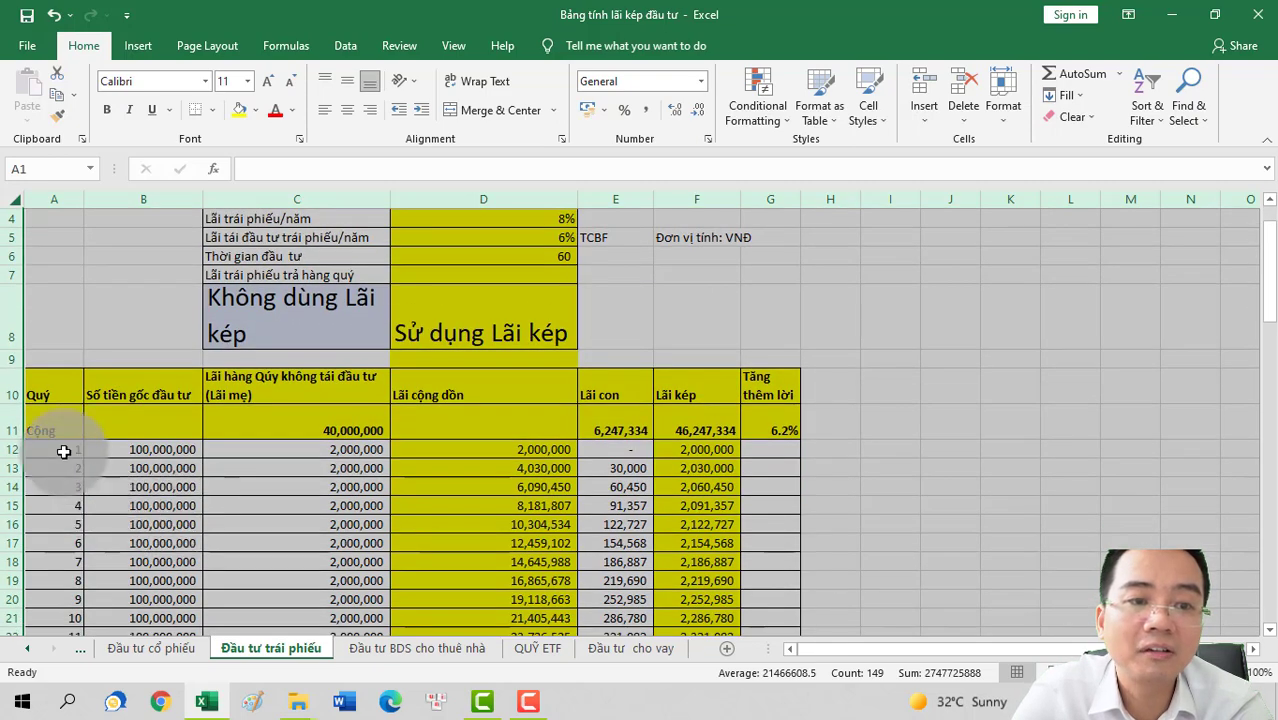
drag(63, 451, 50, 578)
scroll(184, 498, up, 2)
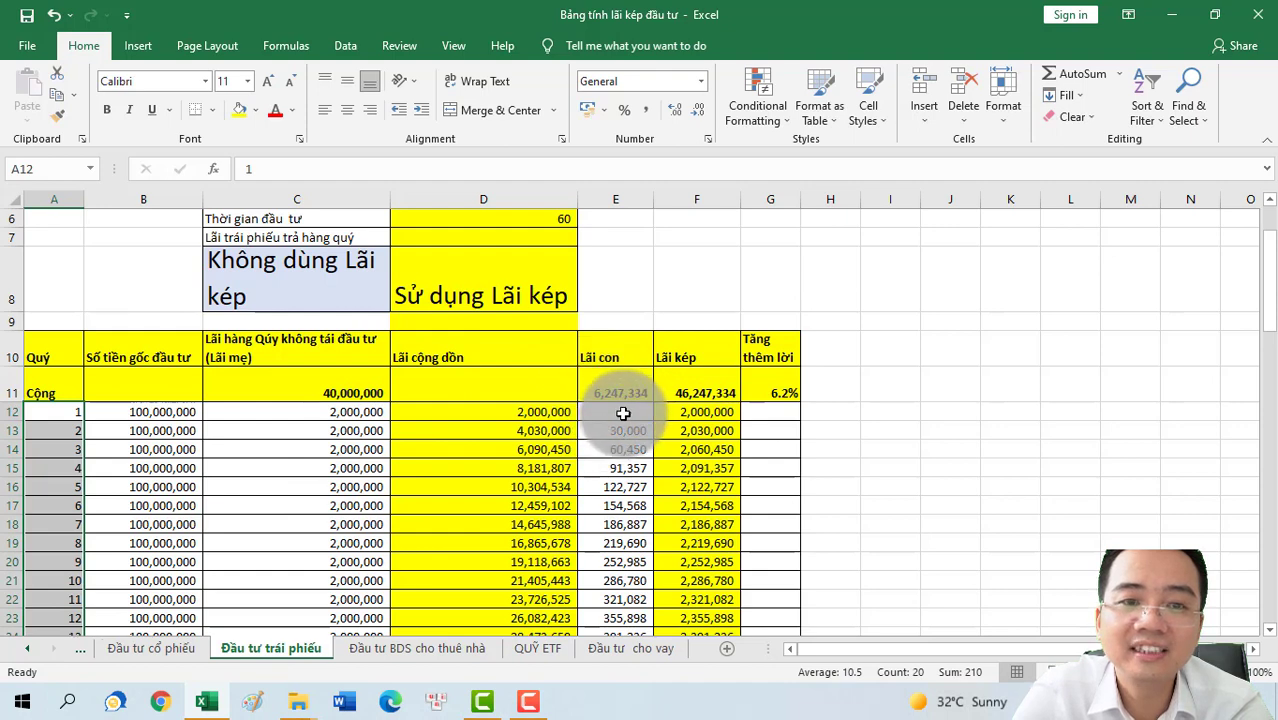
click(494, 413)
scroll(490, 262, up, 1)
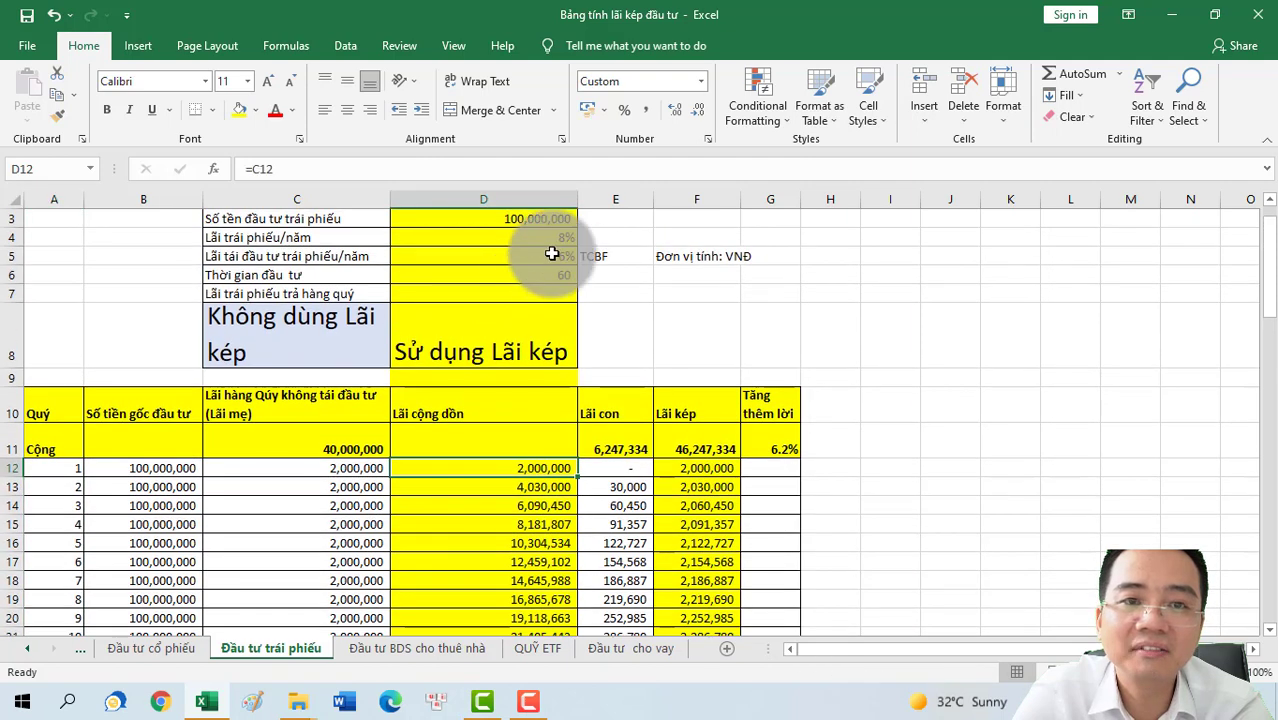
Inspect the bond table's Lãi con formulas for quarters 2 to 4 and the column's total formula in E11
click(613, 483)
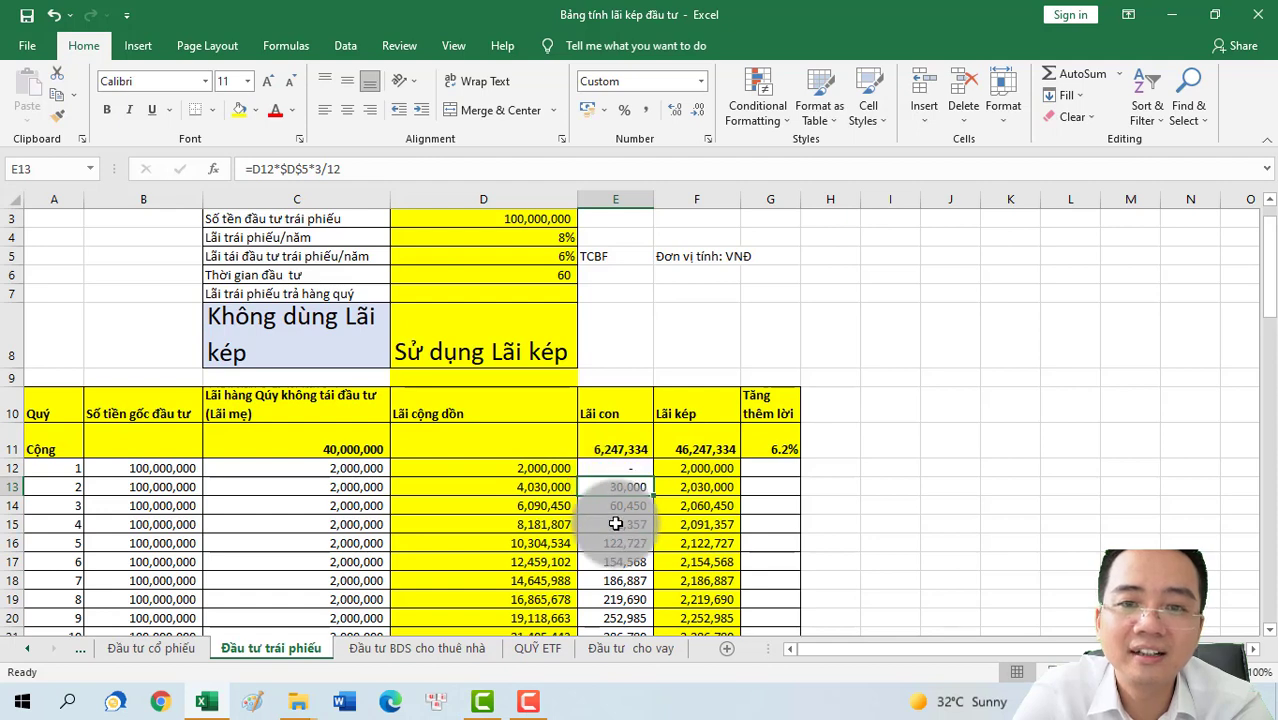
click(618, 505)
click(619, 520)
scroll(619, 520, down, 1)
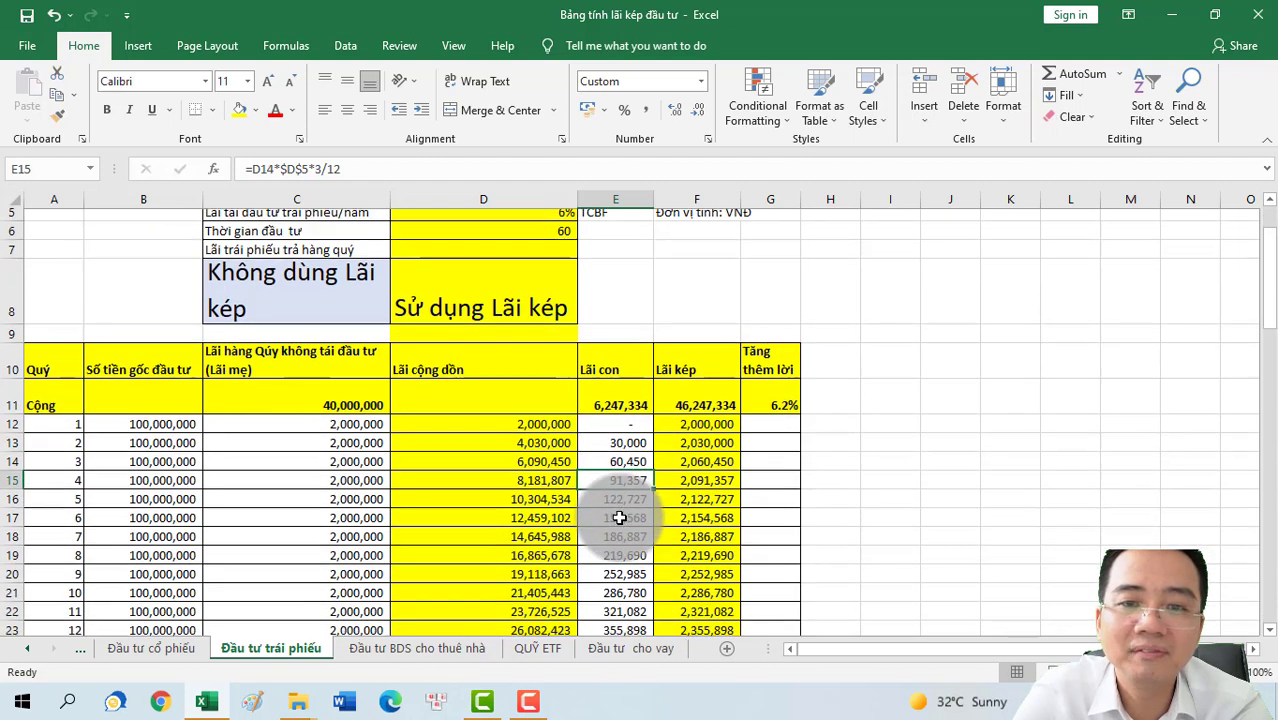
click(615, 385)
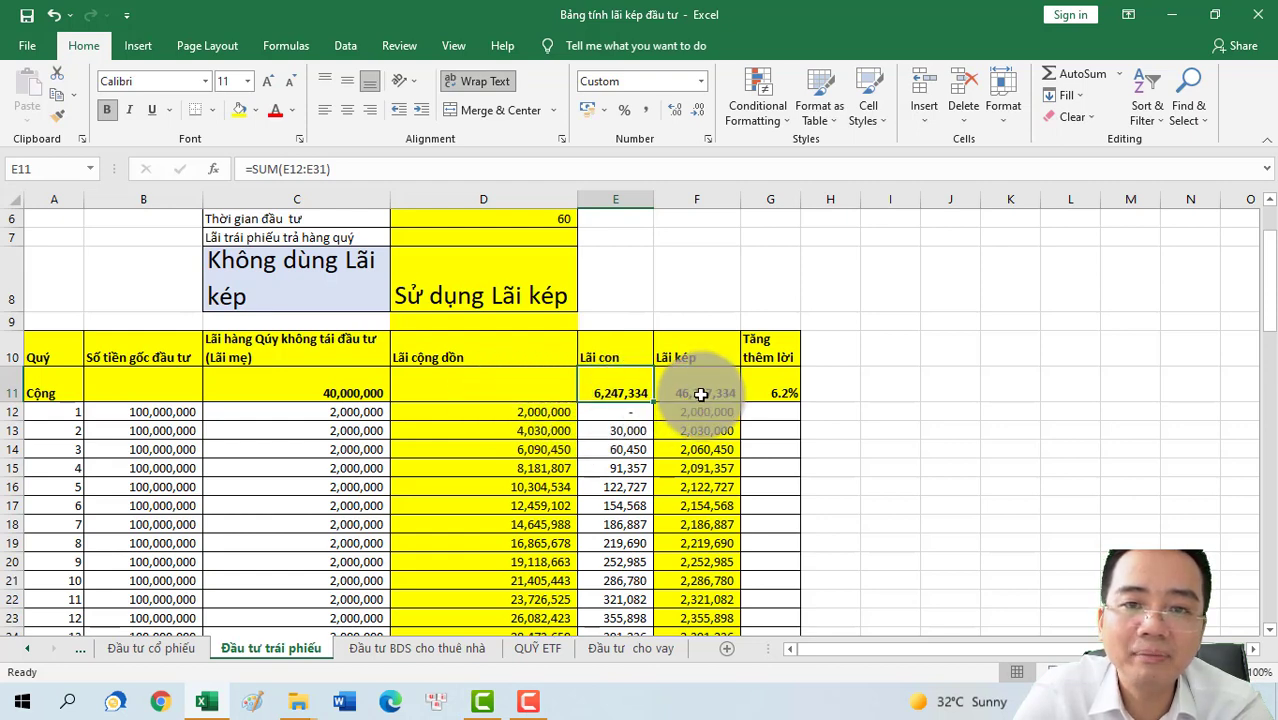
Inspect the bond table's Cộng row formulas for the non-reinvested quarterly interest in C11 and the Lãi kép in F11
click(330, 391)
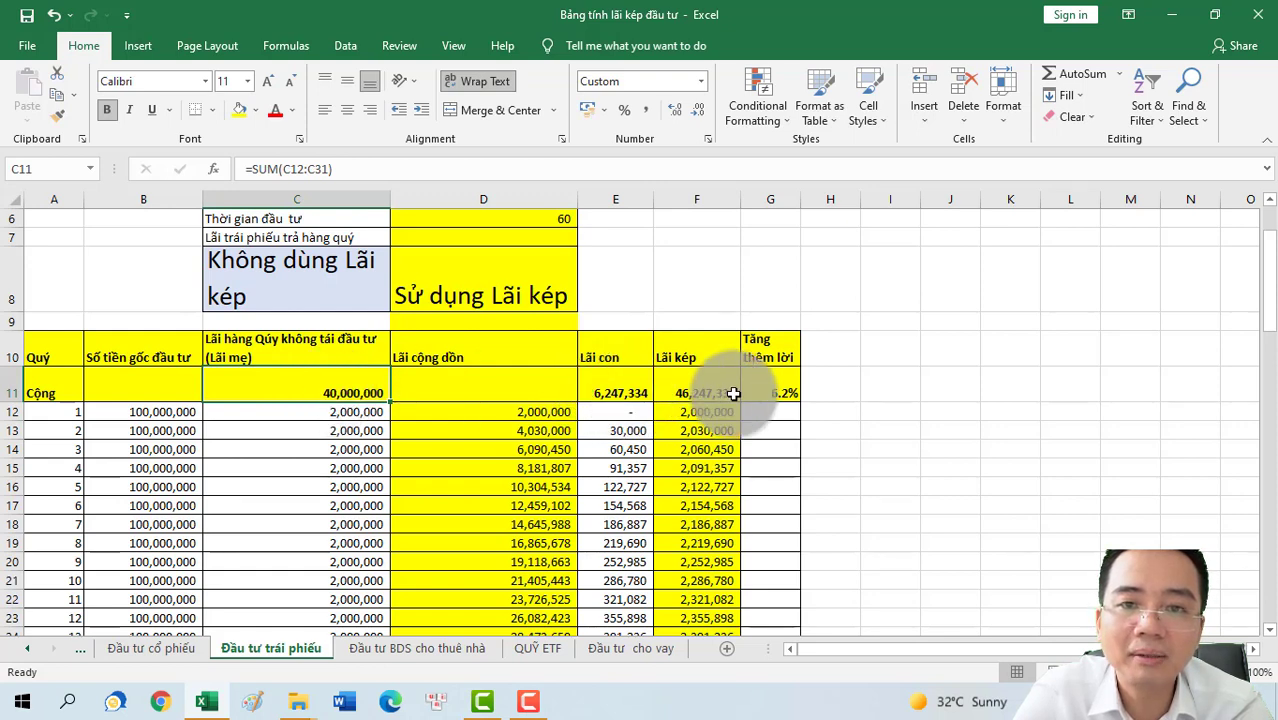
click(665, 393)
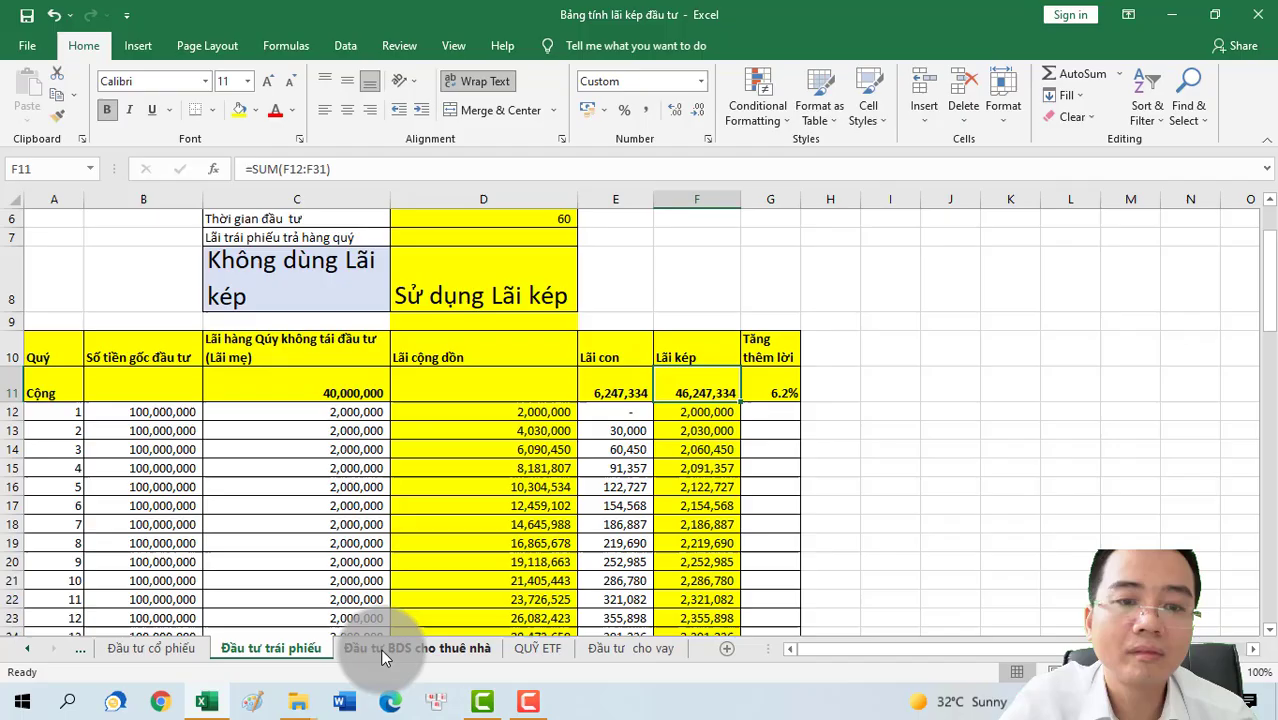
On the Đầu tư BDS cho thuê nhà sheet, review the monthly rent in E4 and the Số tiền and Lãi tái đầu tư columns through all periods
click(384, 648)
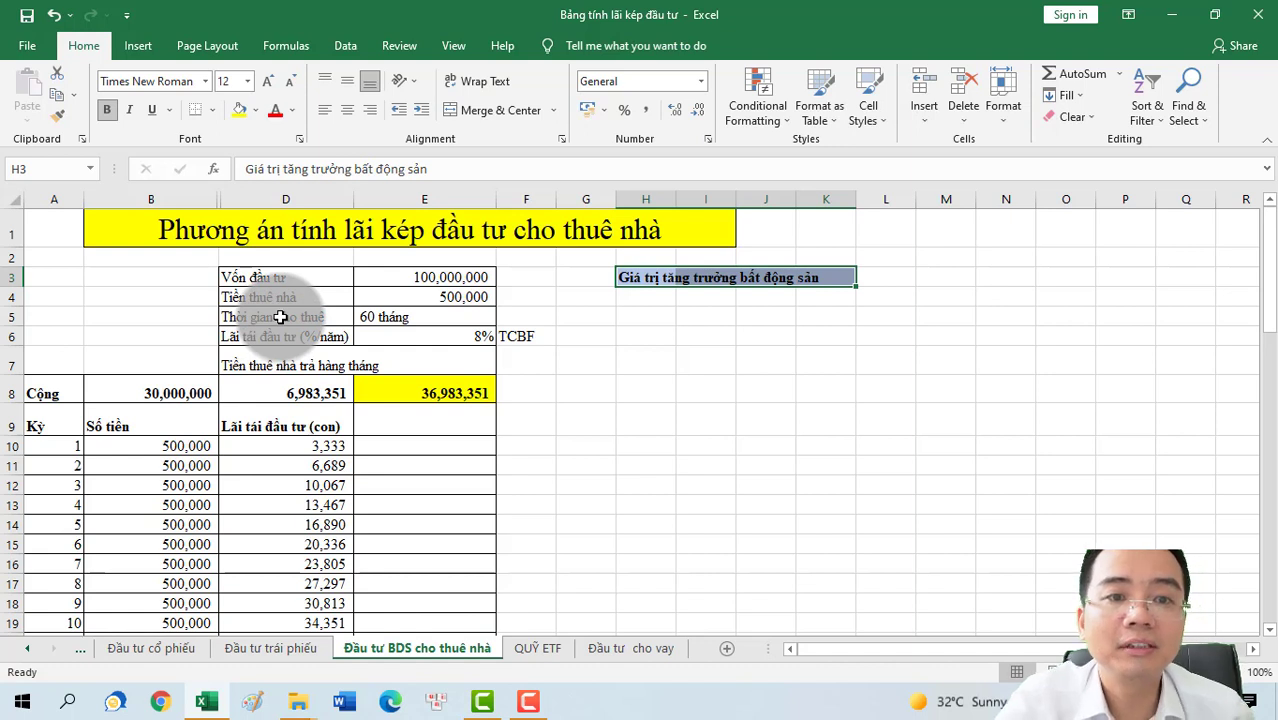
click(473, 295)
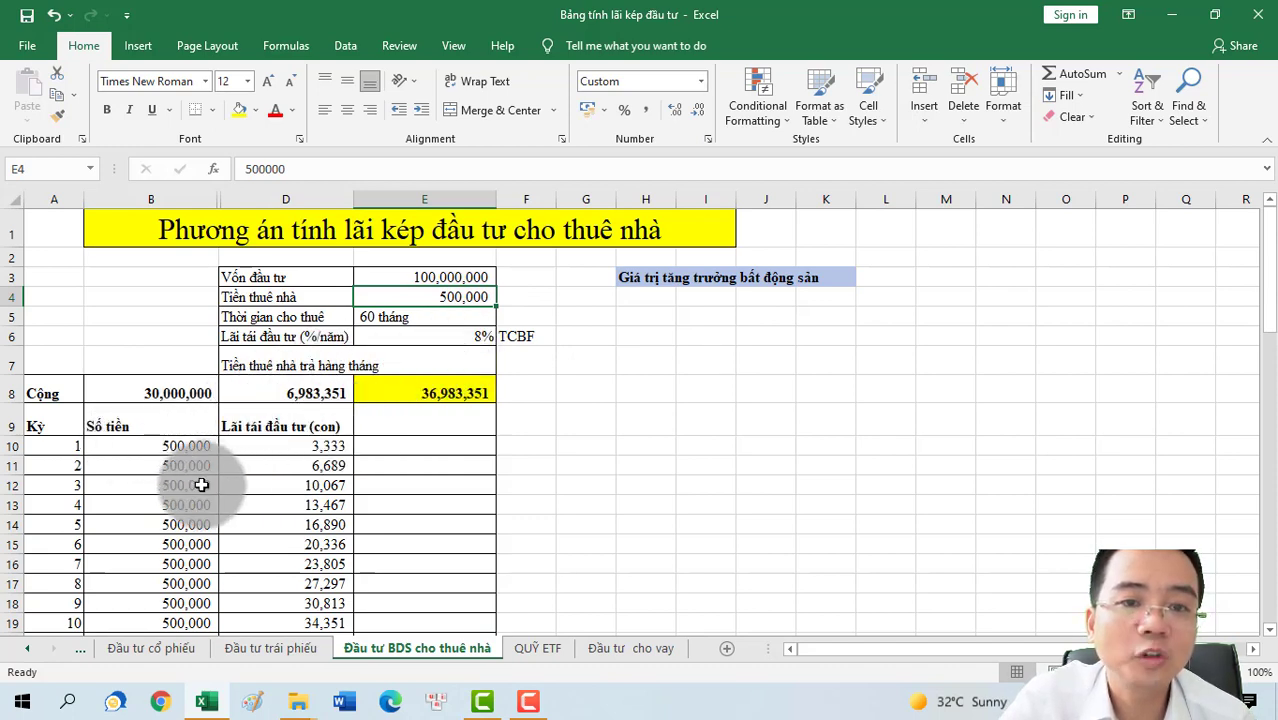
scroll(180, 452, down, 1)
scroll(183, 458, down, 13)
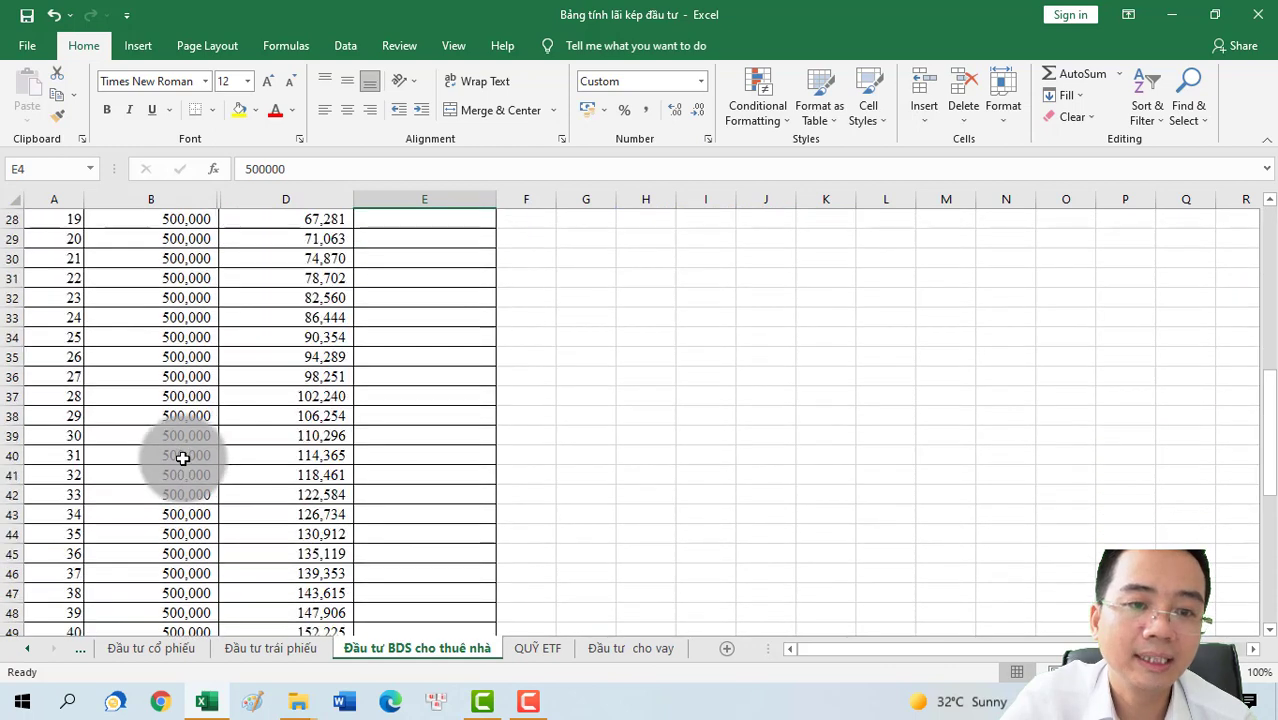
scroll(186, 456, up, 11)
scroll(186, 456, up, 3)
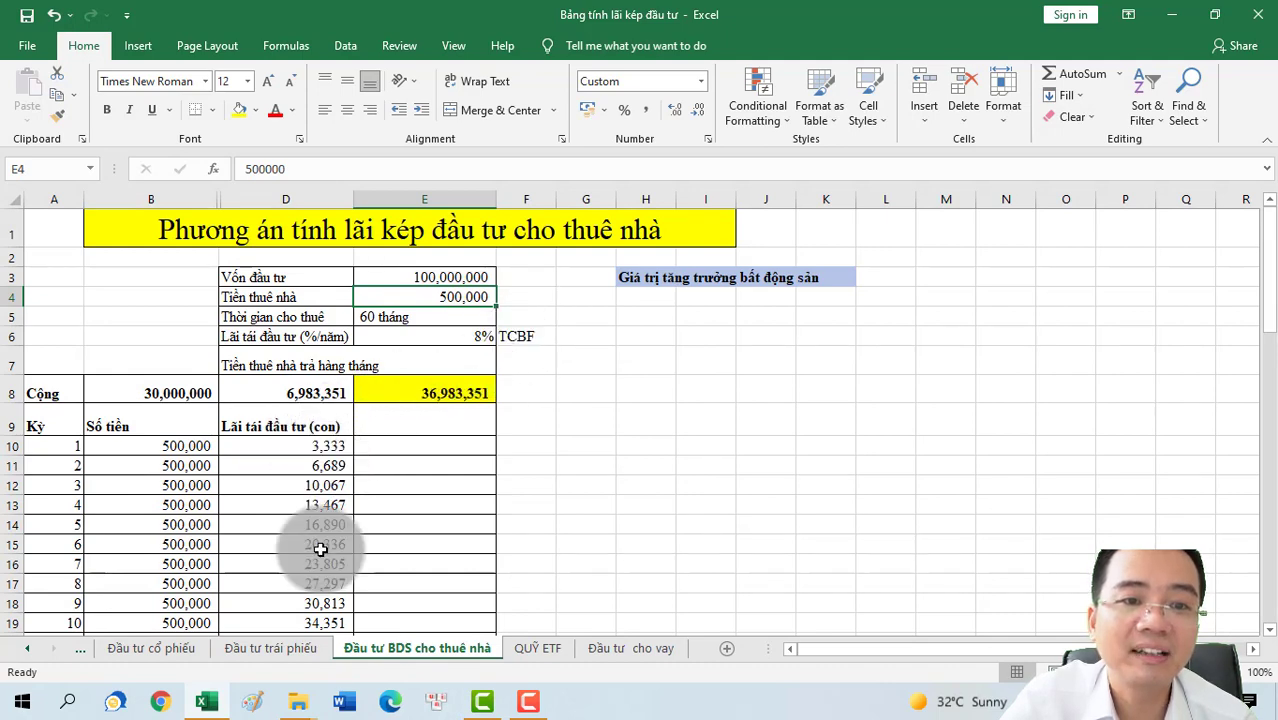
scroll(314, 534, down, 17)
scroll(314, 534, up, 17)
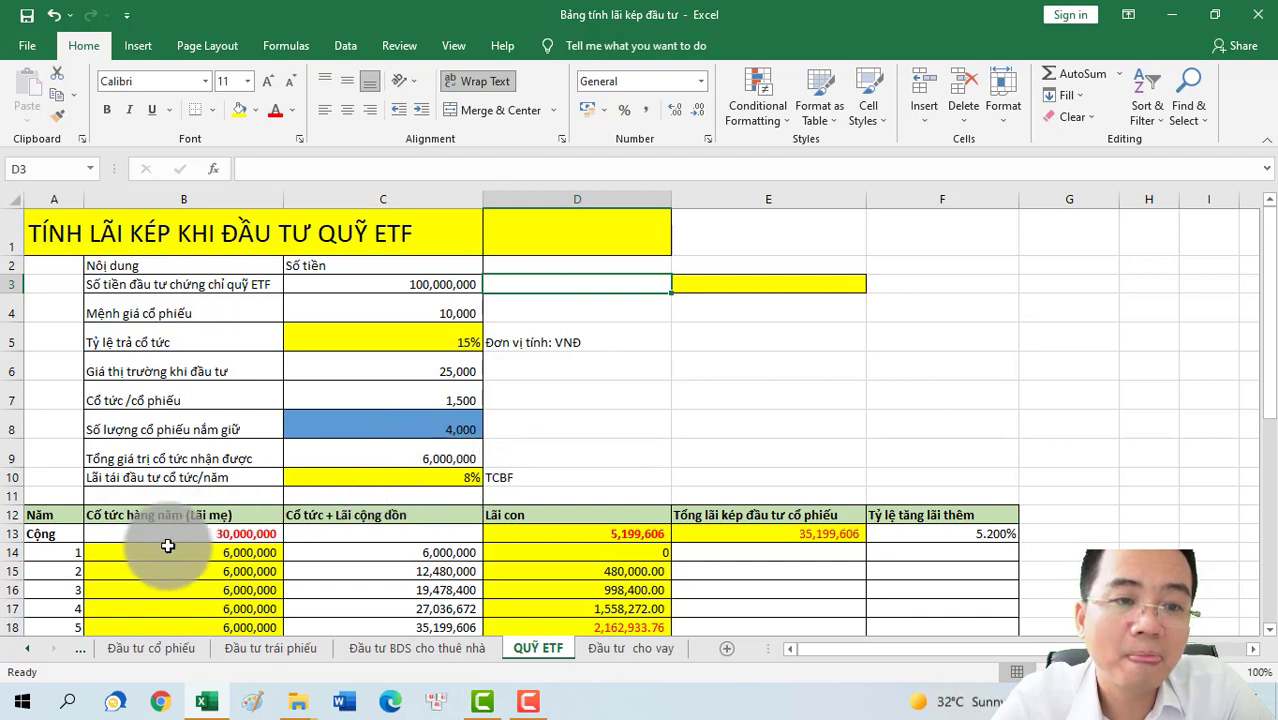
On the QUỸ ETF sheet, examine the annual dividend and Lãi con columns and the total formulas in D13 and E13
scroll(190, 538, down, 1)
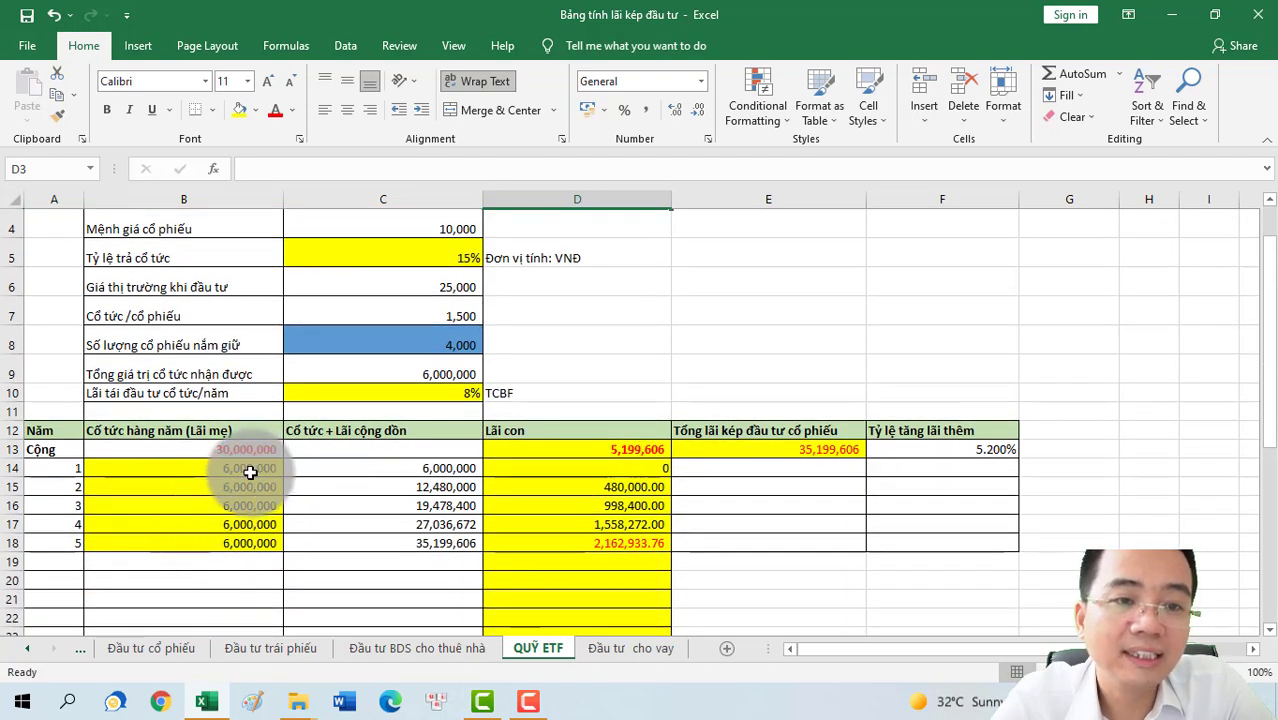
drag(214, 430, 205, 537)
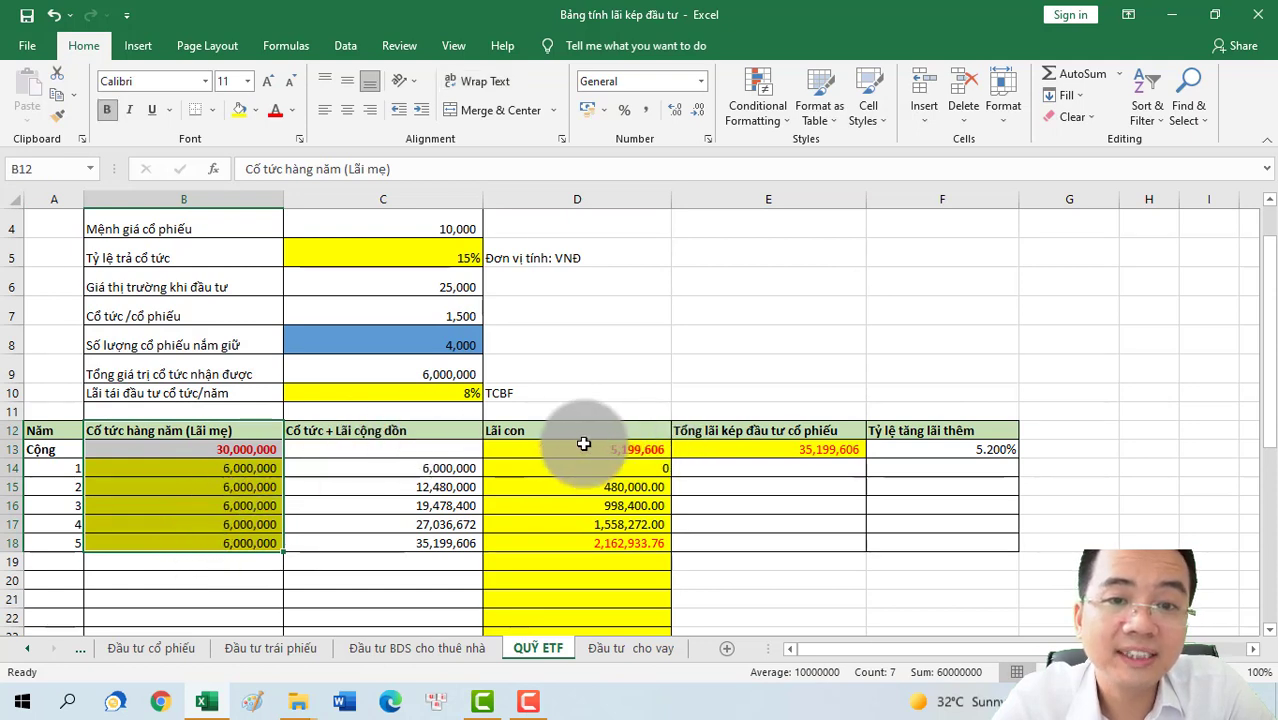
drag(585, 447, 571, 542)
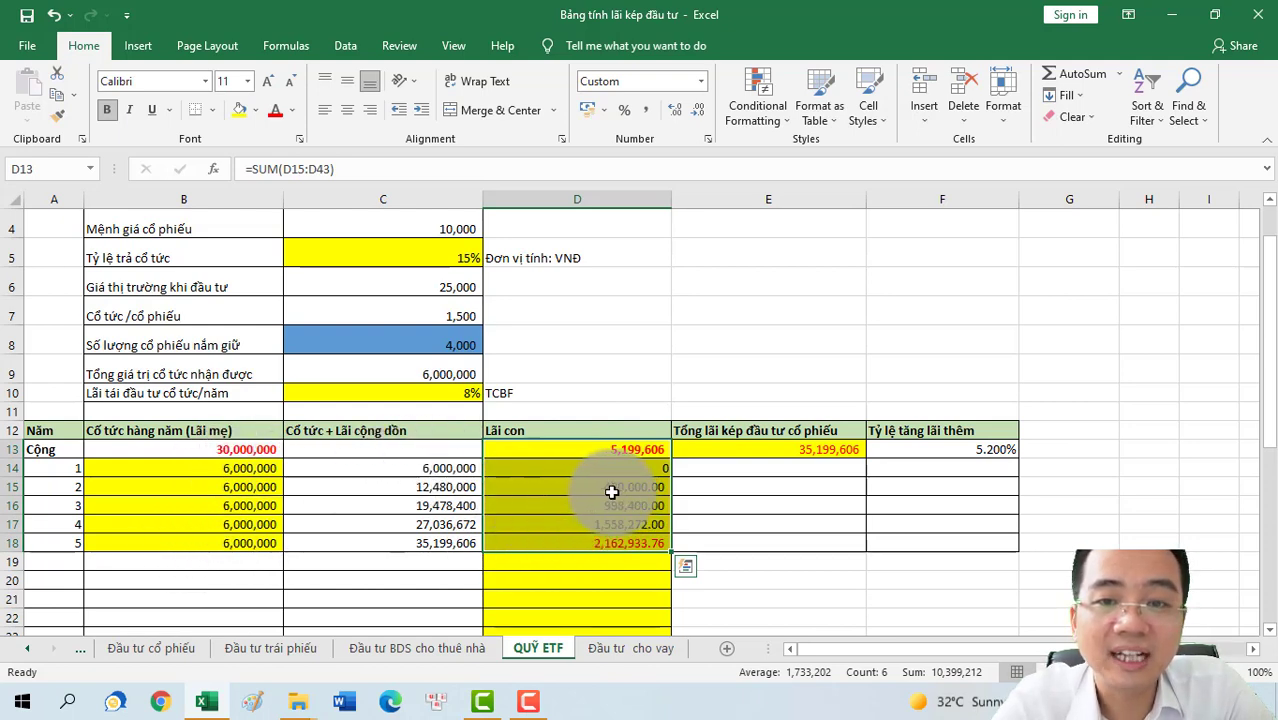
click(608, 448)
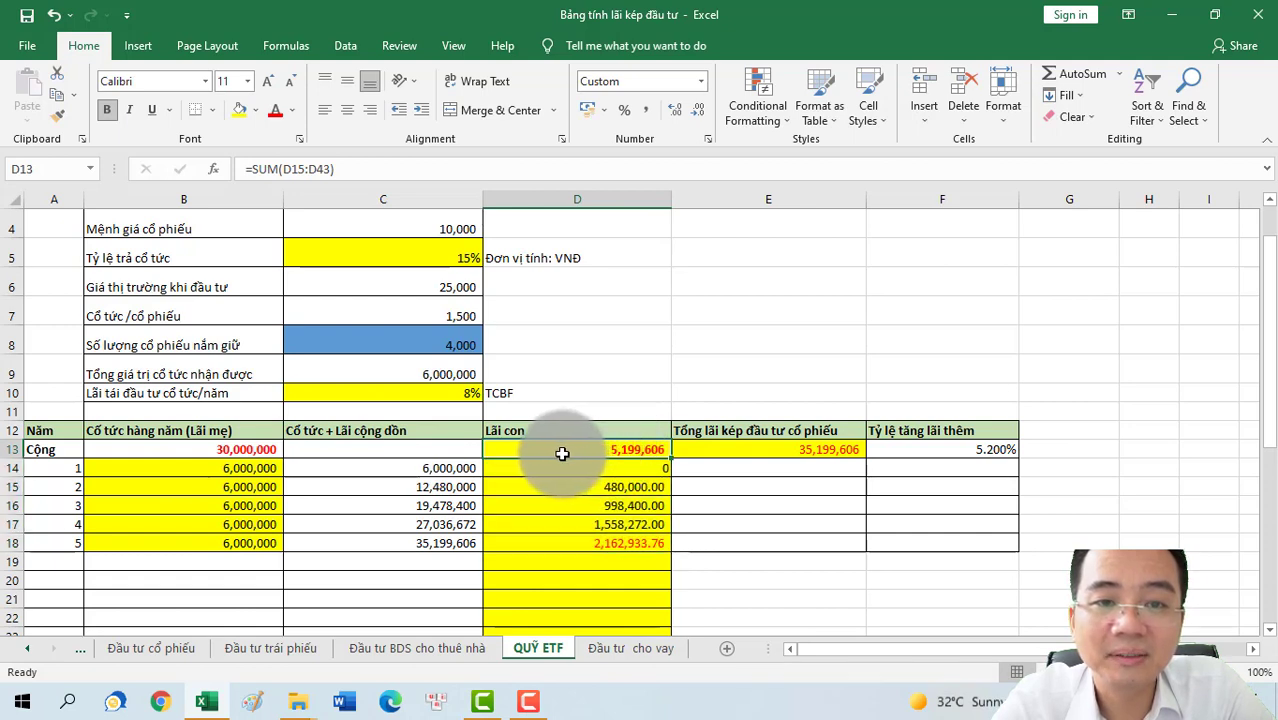
click(762, 451)
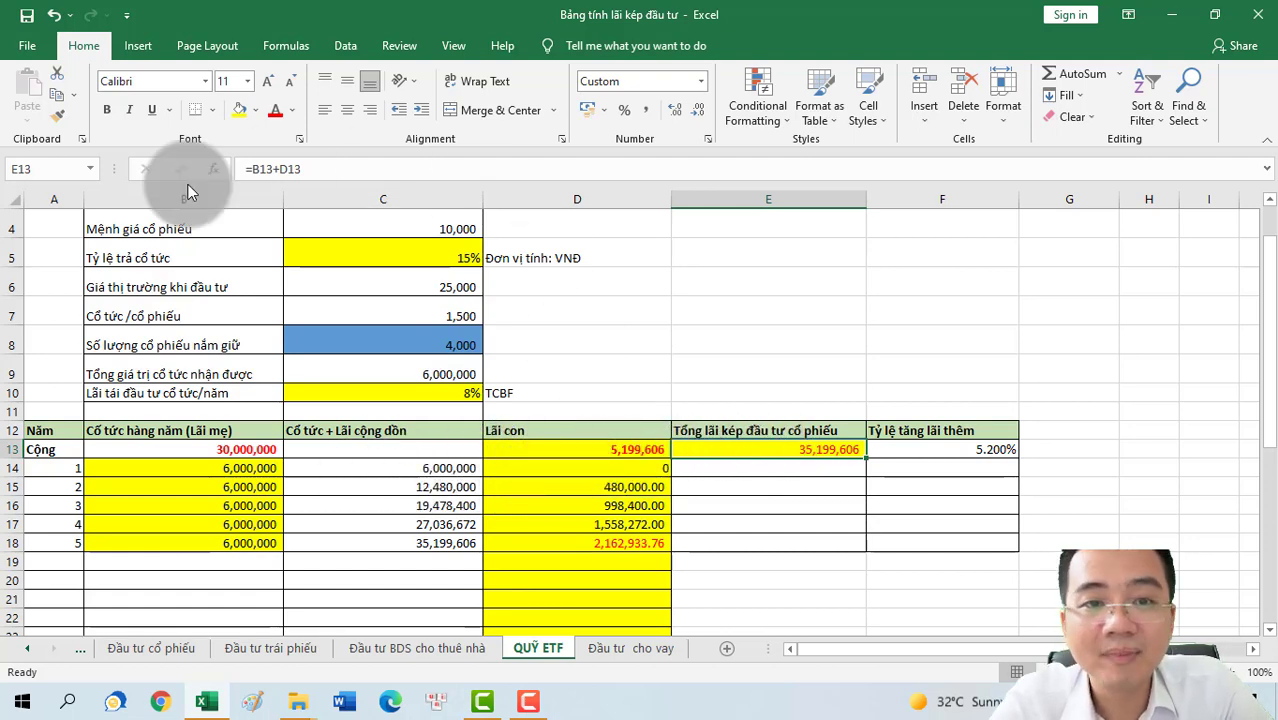
scroll(346, 382, up, 1)
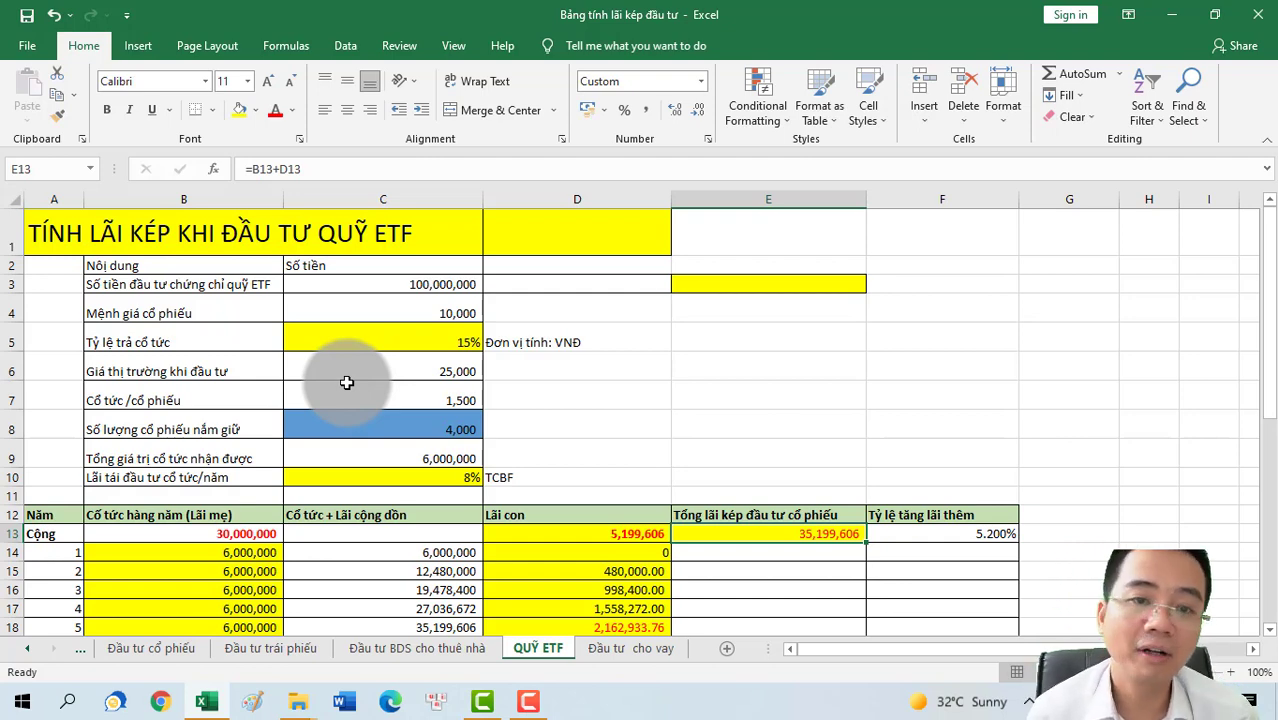
scroll(572, 427, down, 2)
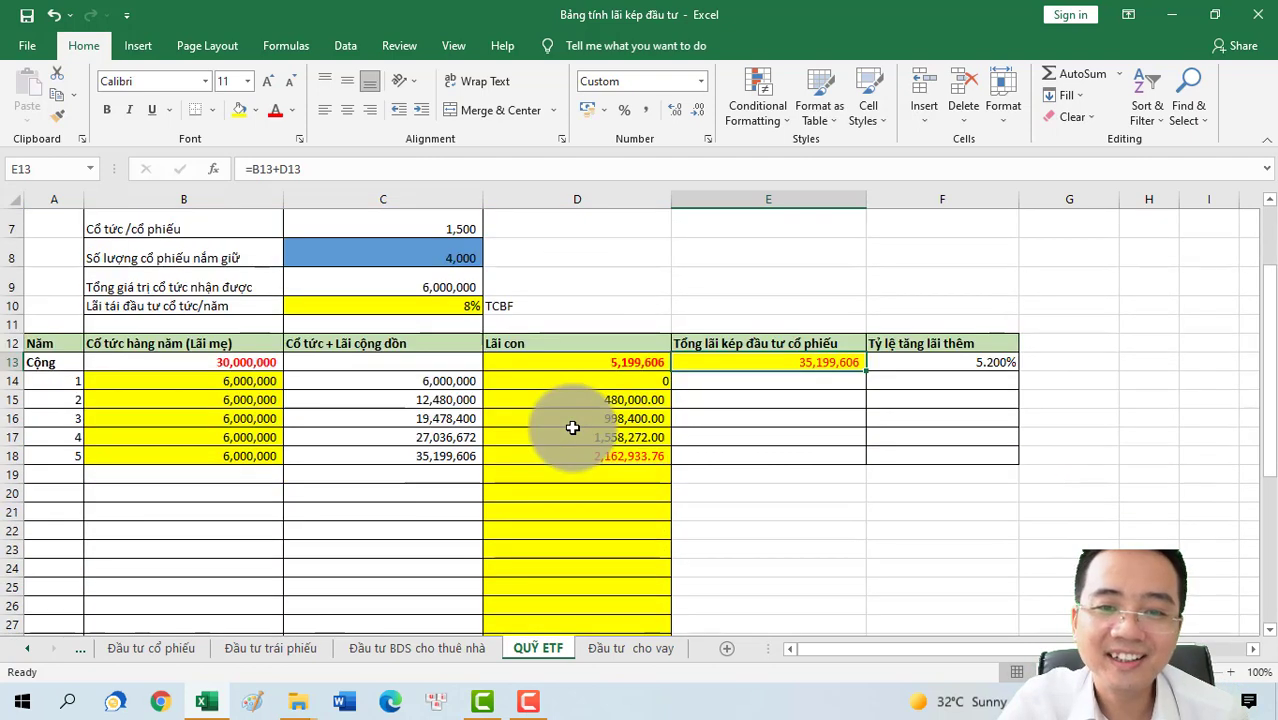
Revisit the stock, bond and rental property sheets in turn, finishing back on the QUỸ ETF sheet
click(140, 655)
click(280, 648)
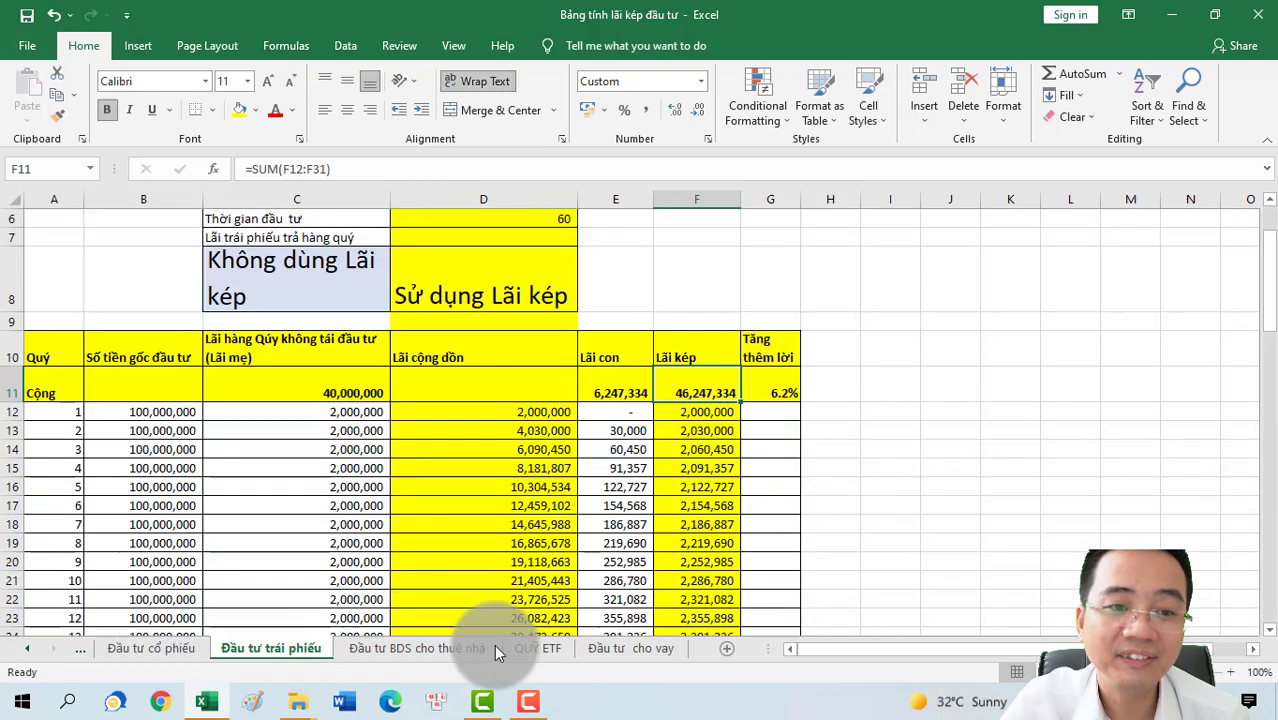
click(439, 649)
click(550, 649)
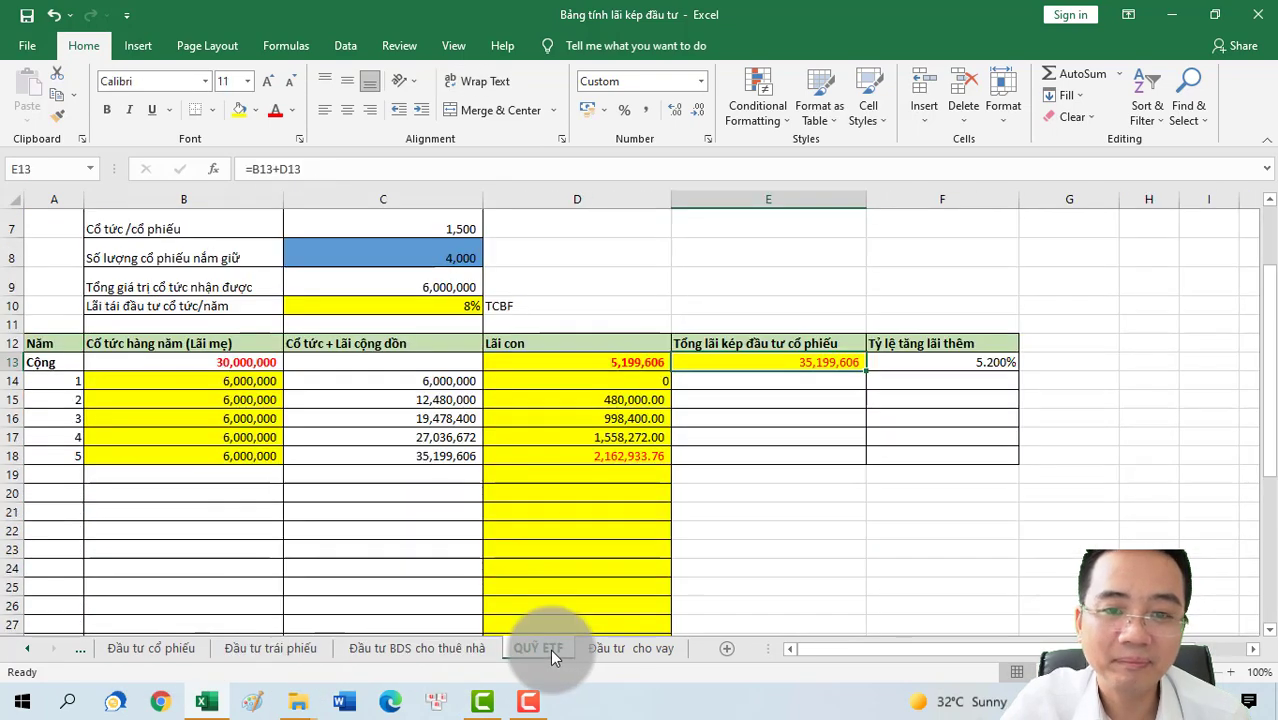